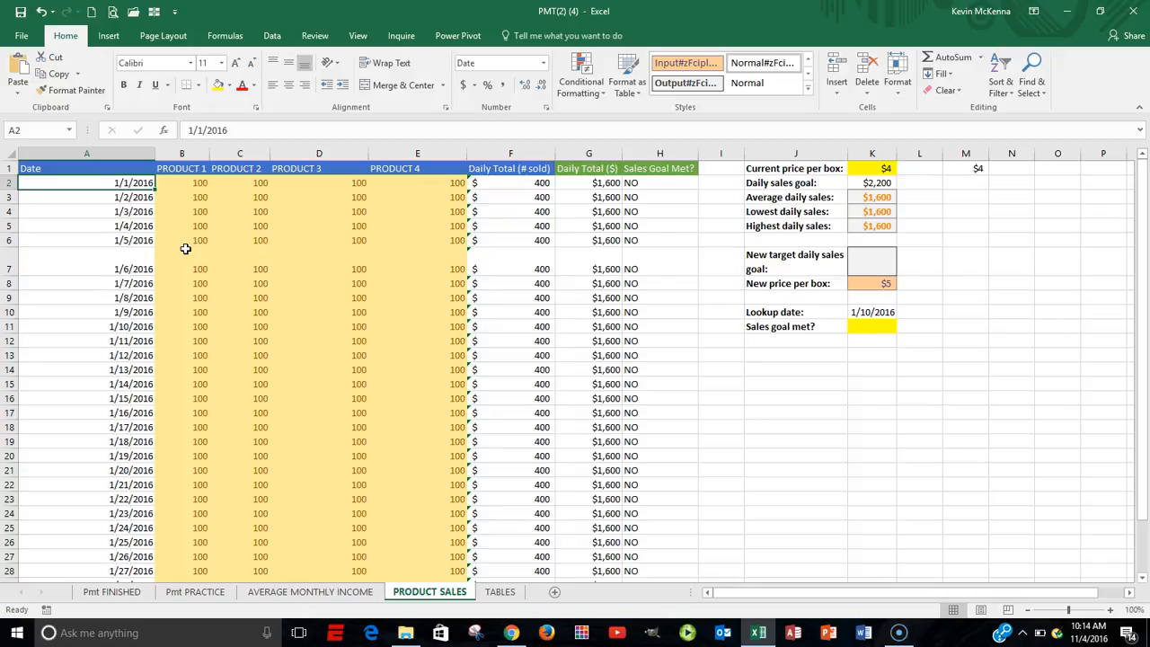
# Examine the daily record rows and the PRODUCT 1 to PRODUCT 4 columns of the product sales table
pyautogui.click(118, 183)
pyautogui.click(101, 185)
pyautogui.click(11, 197)
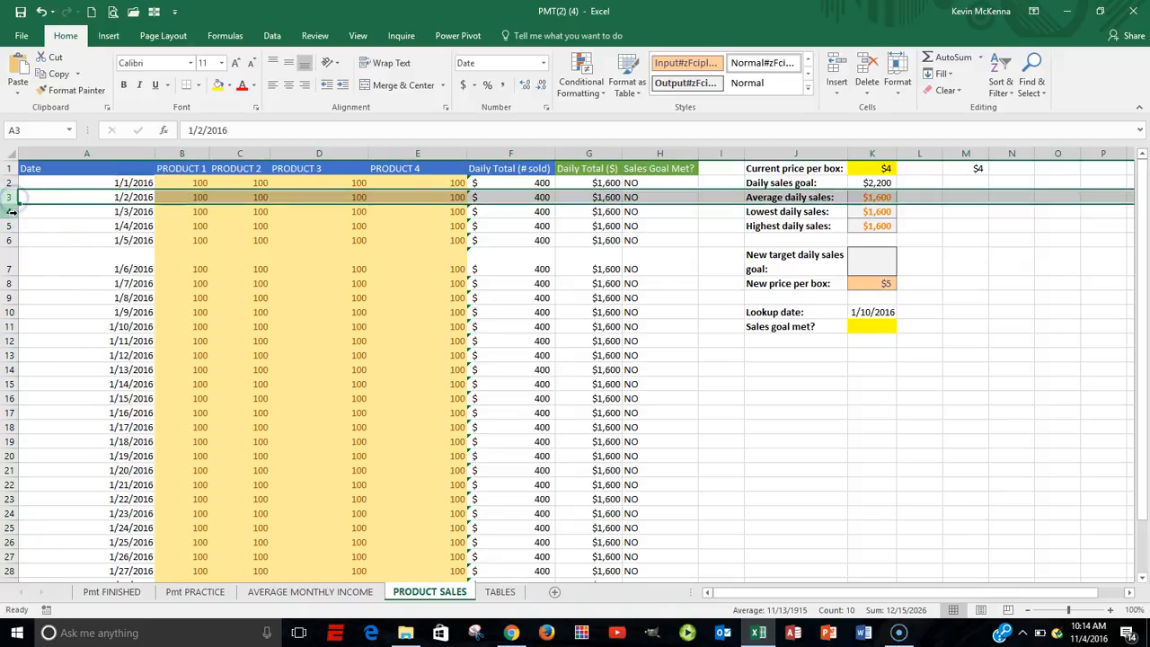
pyautogui.click(11, 212)
pyautogui.click(10, 225)
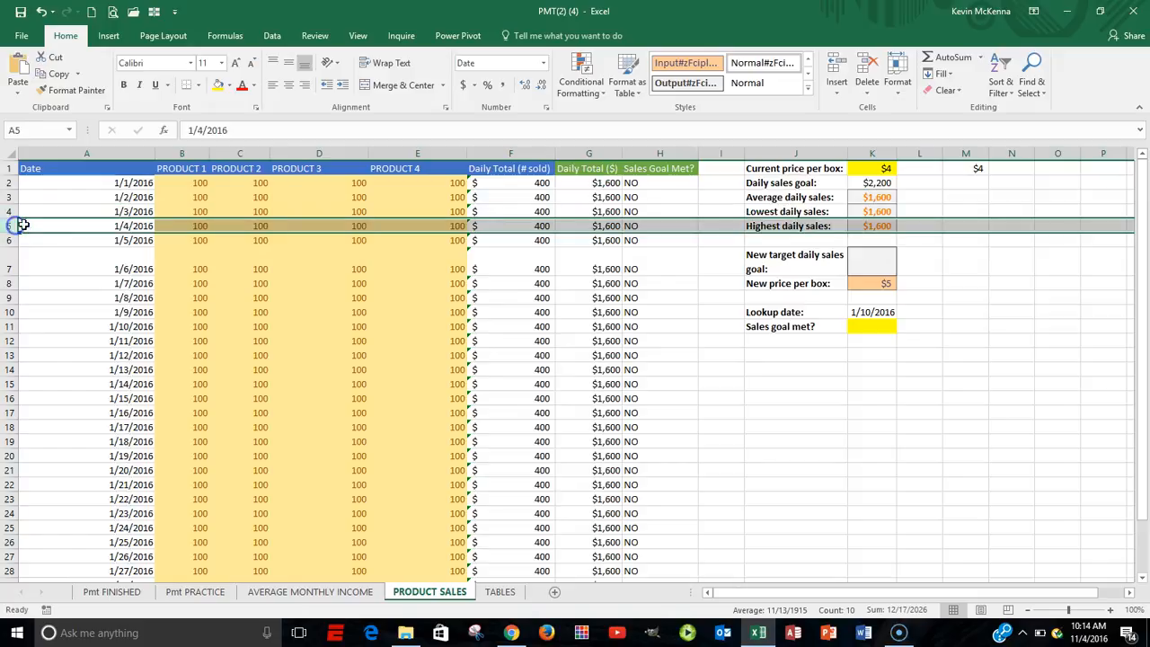
pyautogui.click(97, 166)
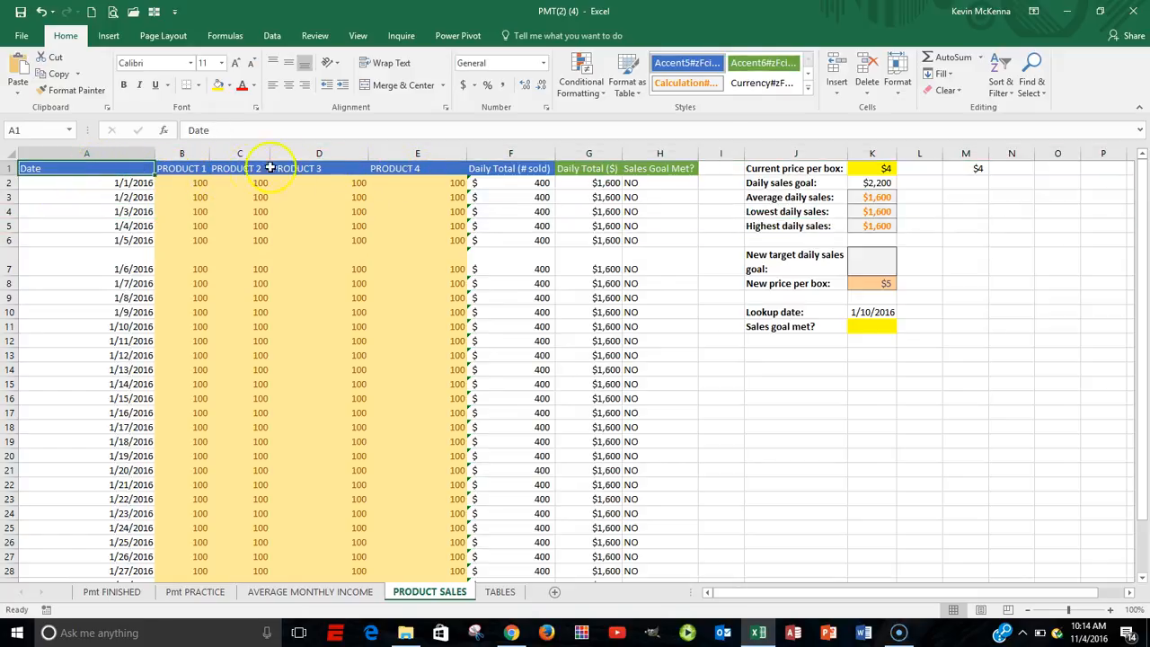
pyautogui.click(181, 153)
pyautogui.click(240, 154)
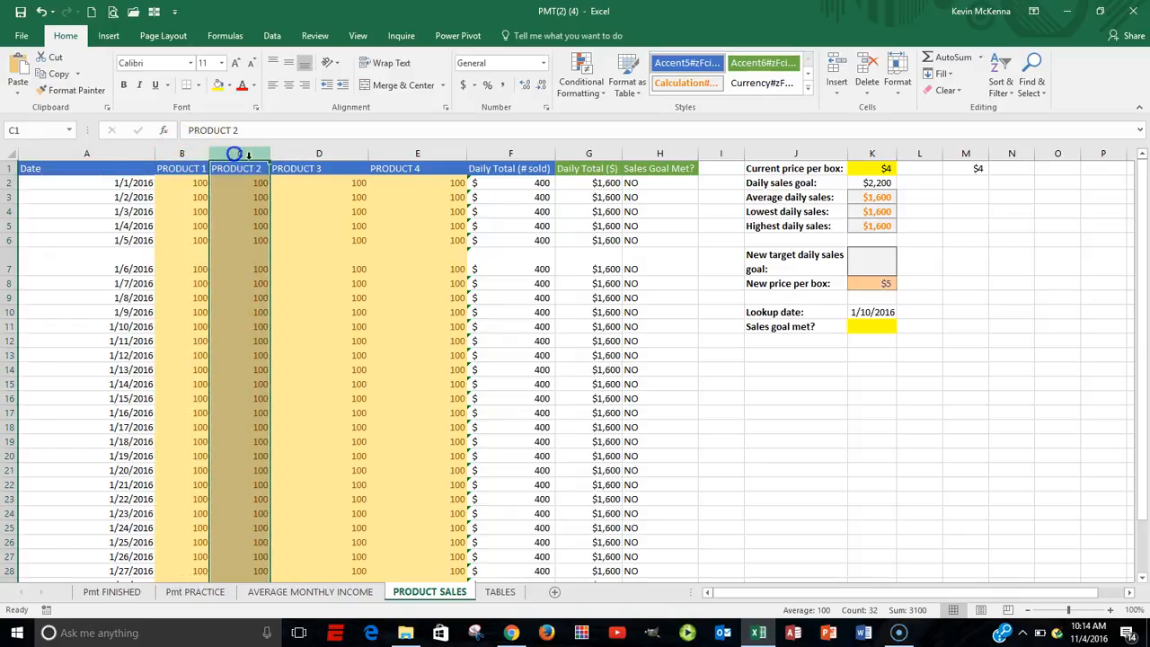
pyautogui.click(319, 154)
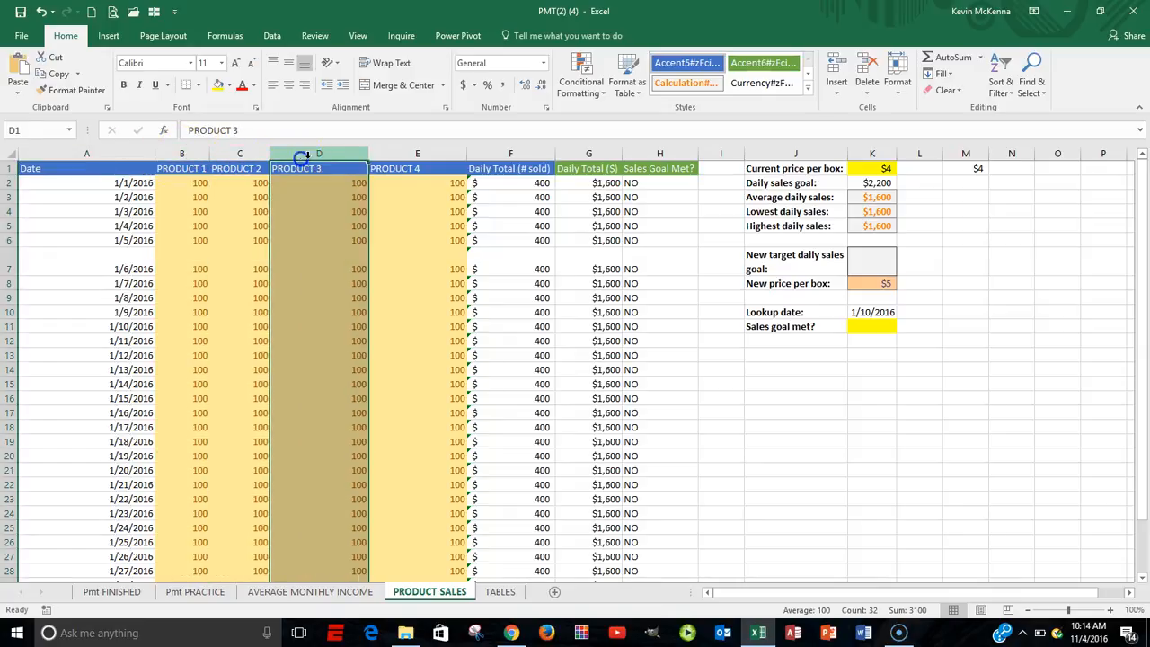
pyautogui.click(409, 153)
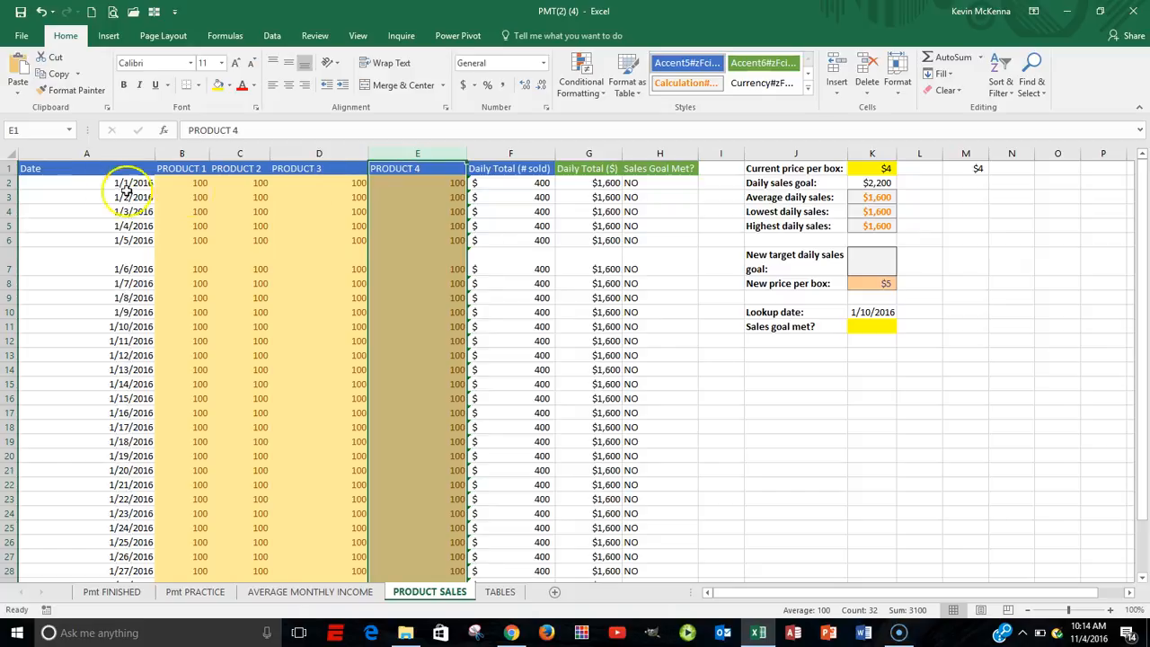
# Compare the records in rows 4 and 5 with header row 1, including its Date and PRODUCT 1 headings
pyautogui.click(11, 211)
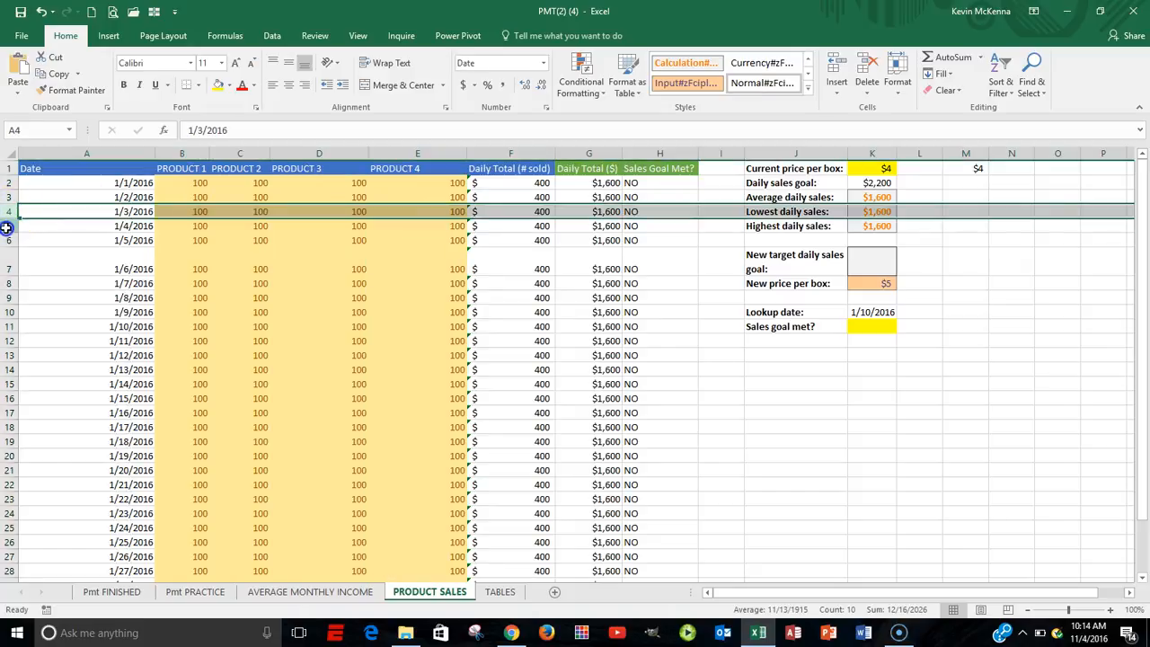
pyautogui.click(12, 226)
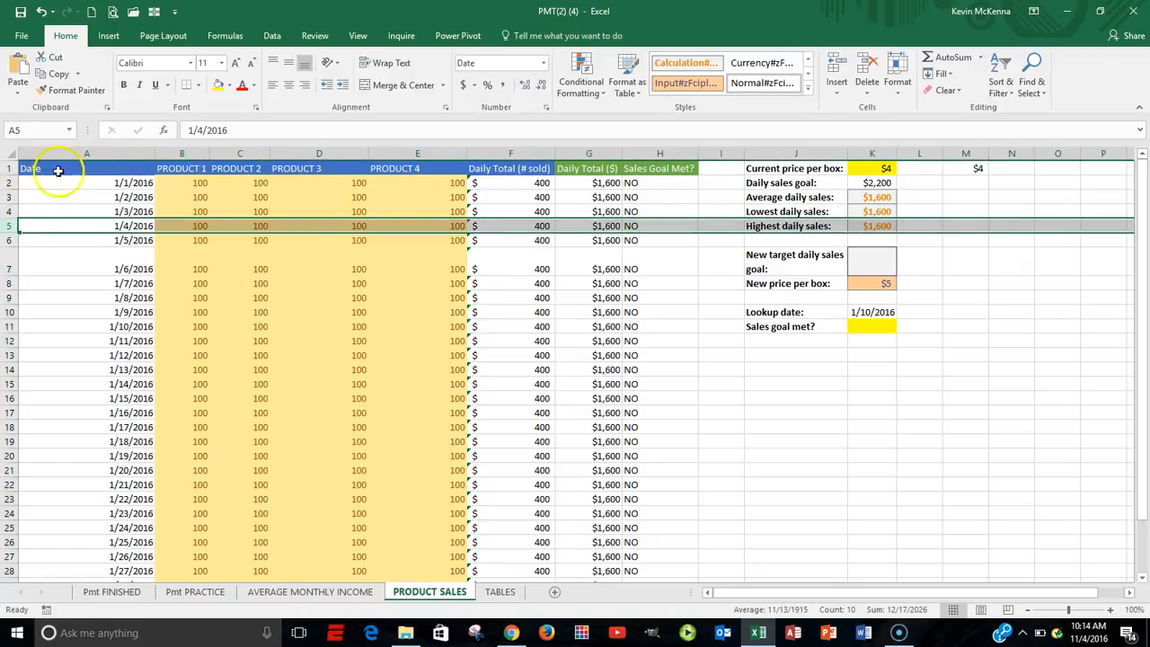
pyautogui.click(11, 168)
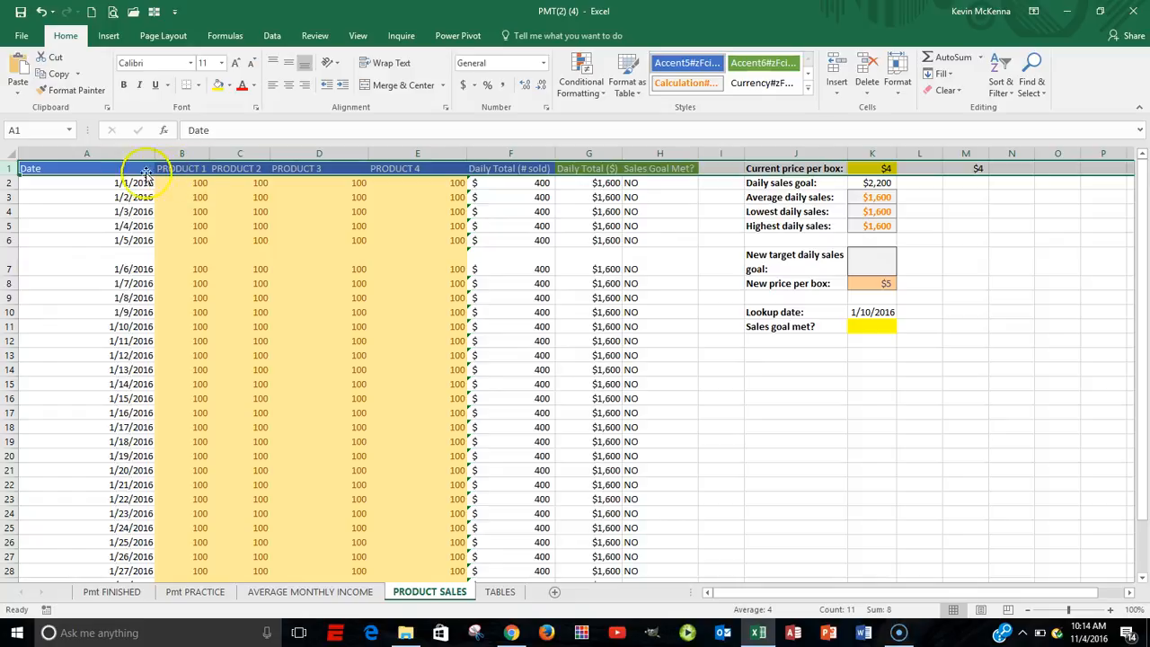
pyautogui.click(79, 169)
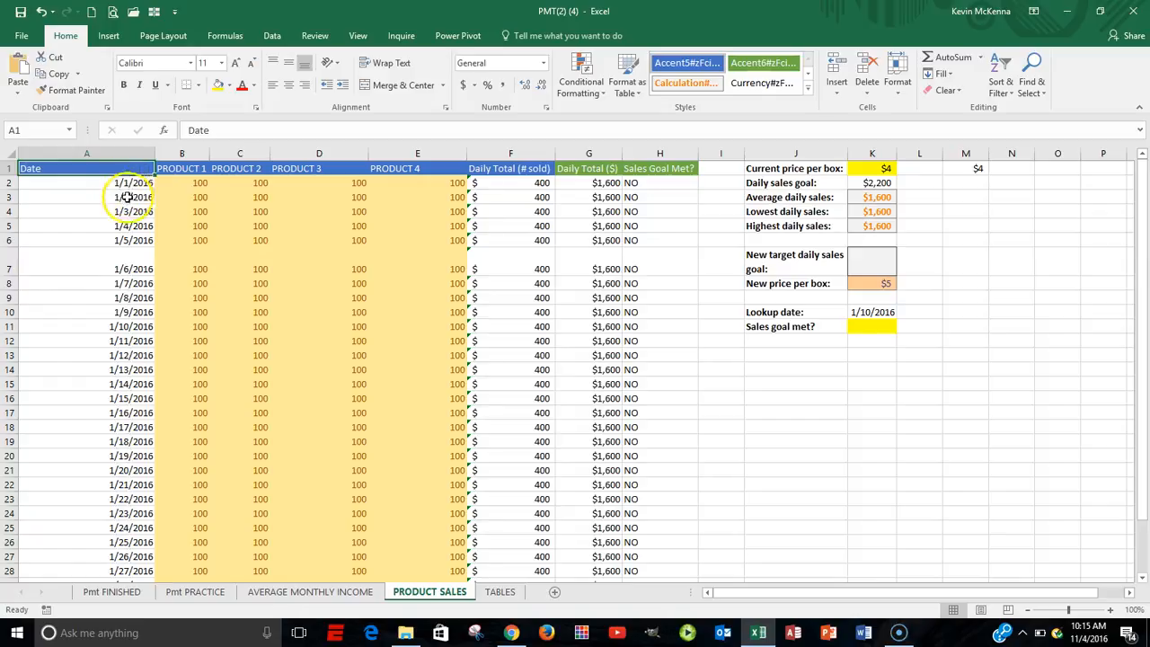
pyautogui.click(184, 168)
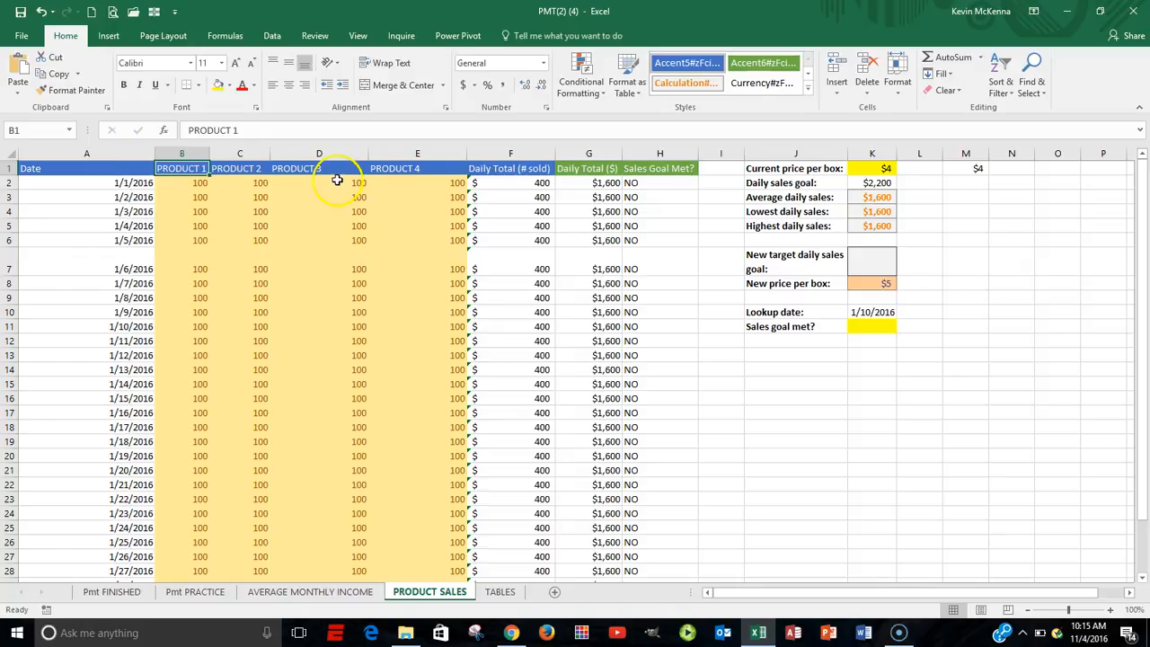
# Select the sales records in A2:H32 without the header row and check the name assigned to the range
pyautogui.click(55, 183)
pyautogui.moveTo(55, 183); pyautogui.dragTo(664, 540)
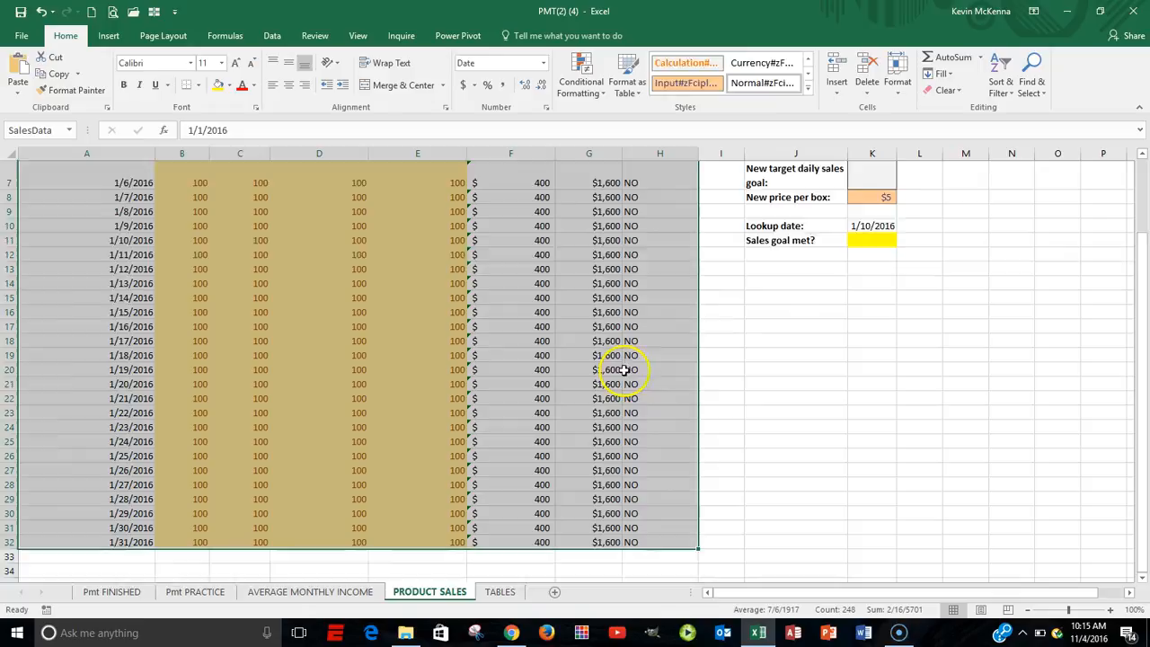
pyautogui.scroll(2, 665, 360)
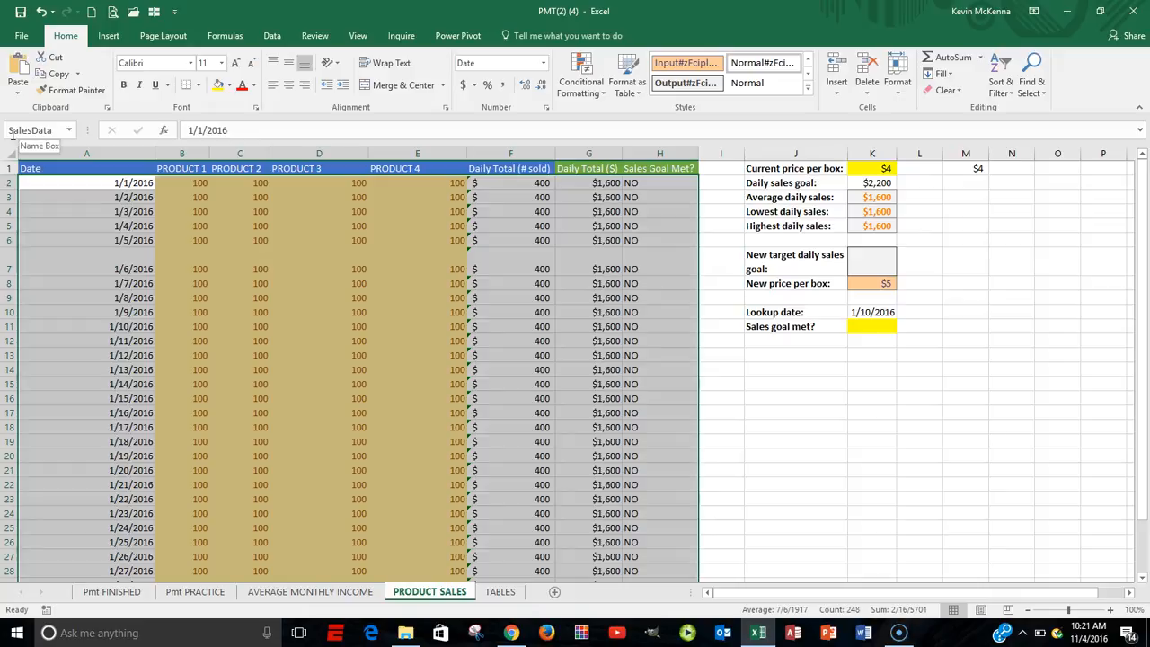
pyautogui.click(54, 133)
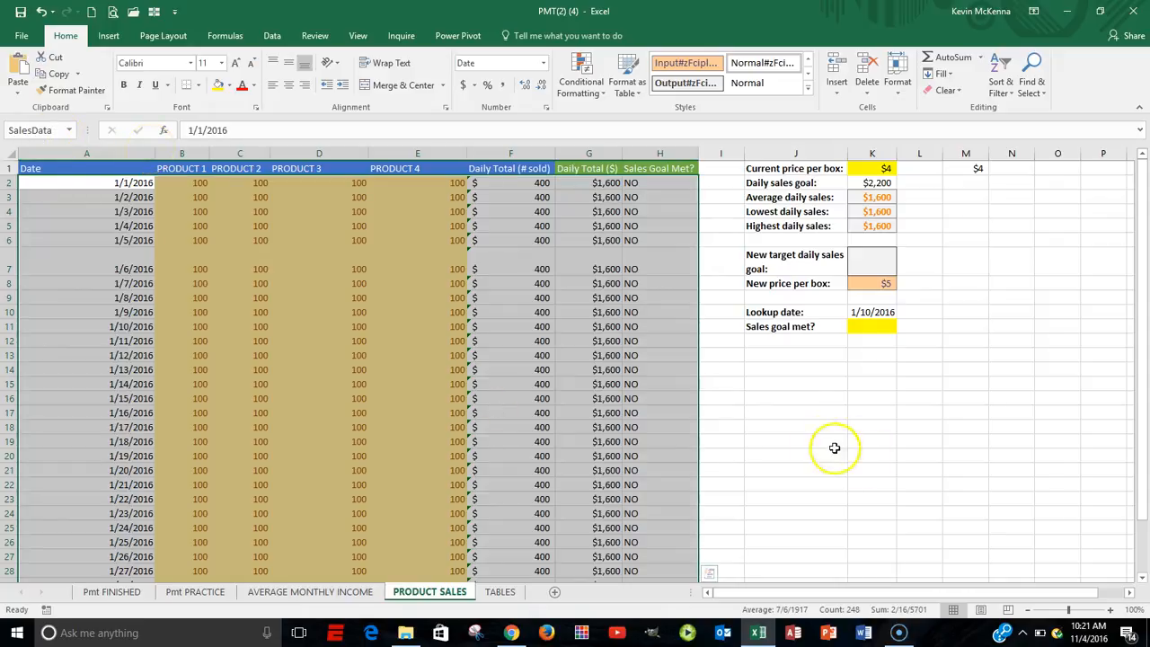
# Clear the selection at cell J16 and jump to the named range SalesData
pyautogui.click(788, 401)
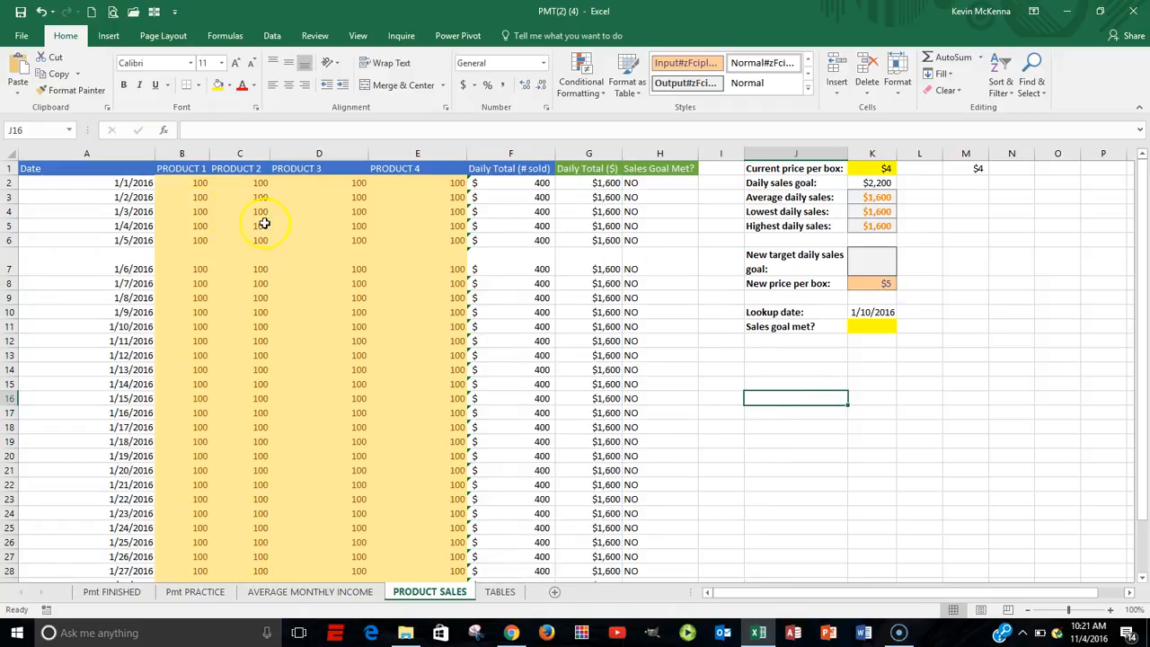
pyautogui.click(70, 131)
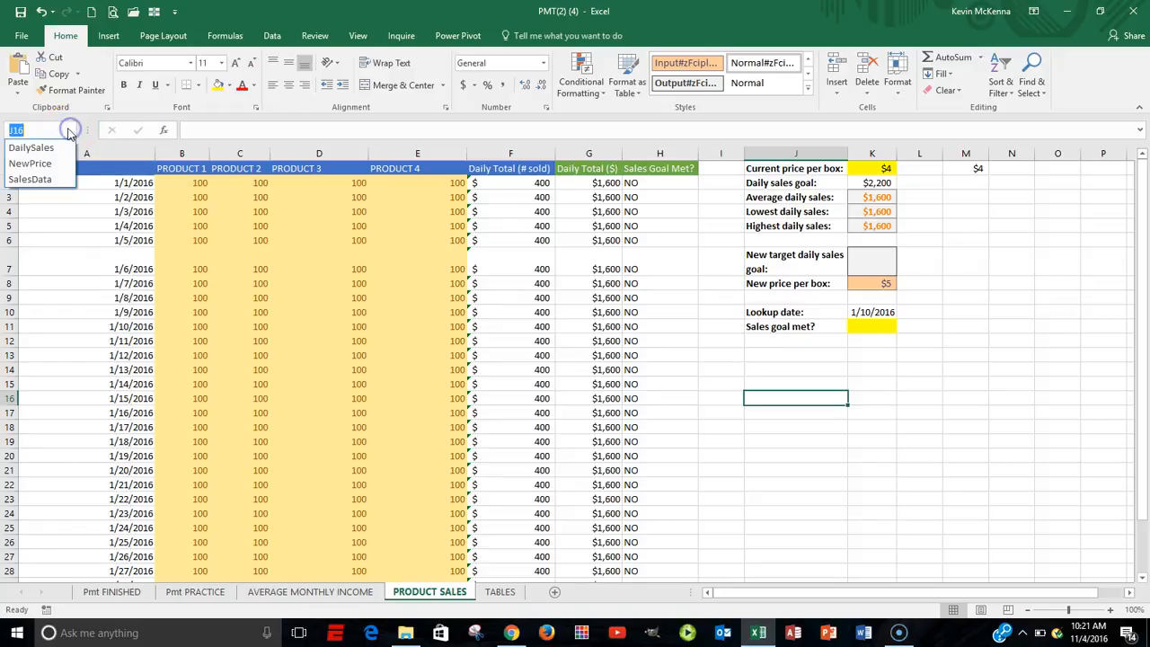
pyautogui.click(54, 181)
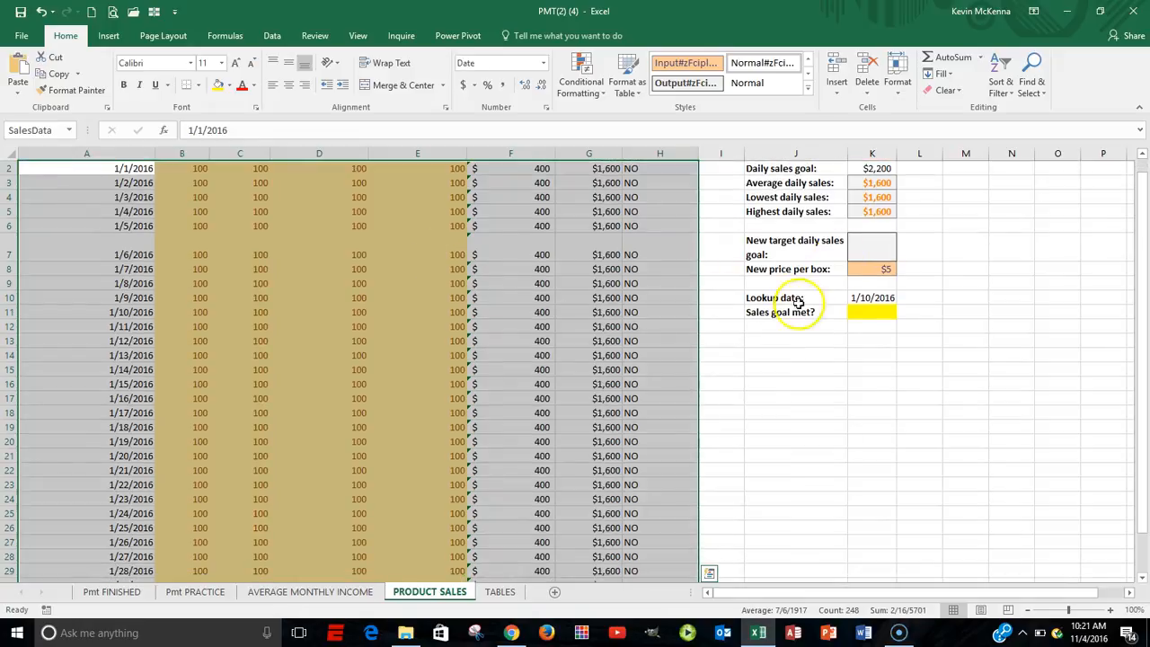
pyautogui.scroll(1, 791, 372)
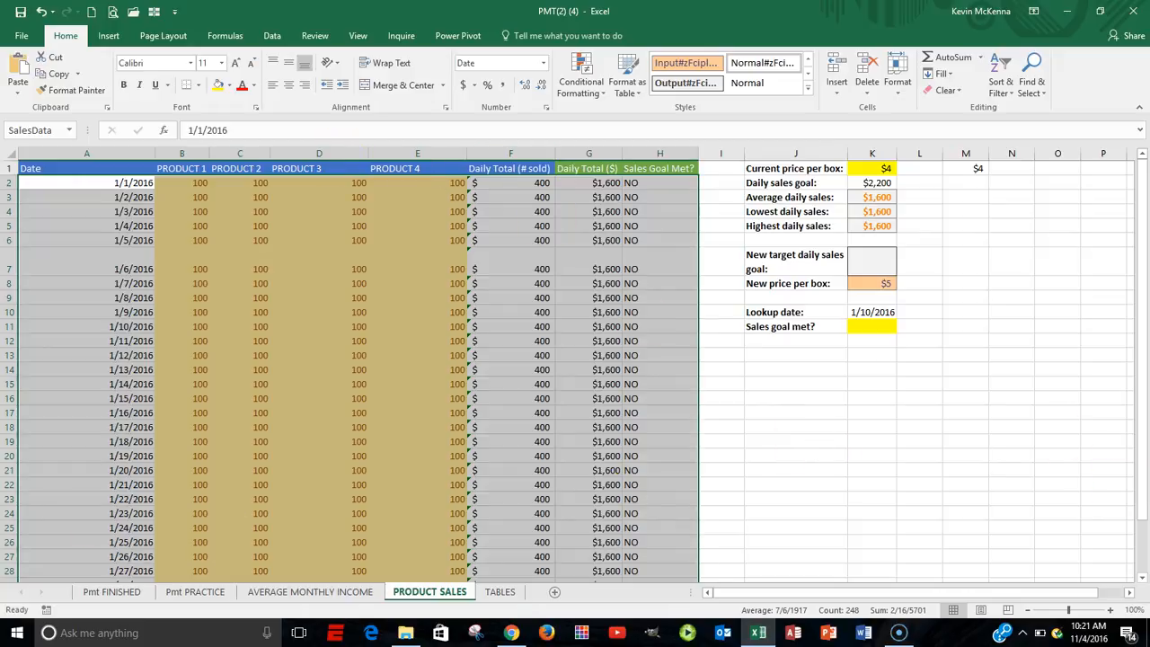
# Examine record rows 4 and 6 and go through the table's columns from Date to Sales Goal Met?
pyautogui.click(9, 211)
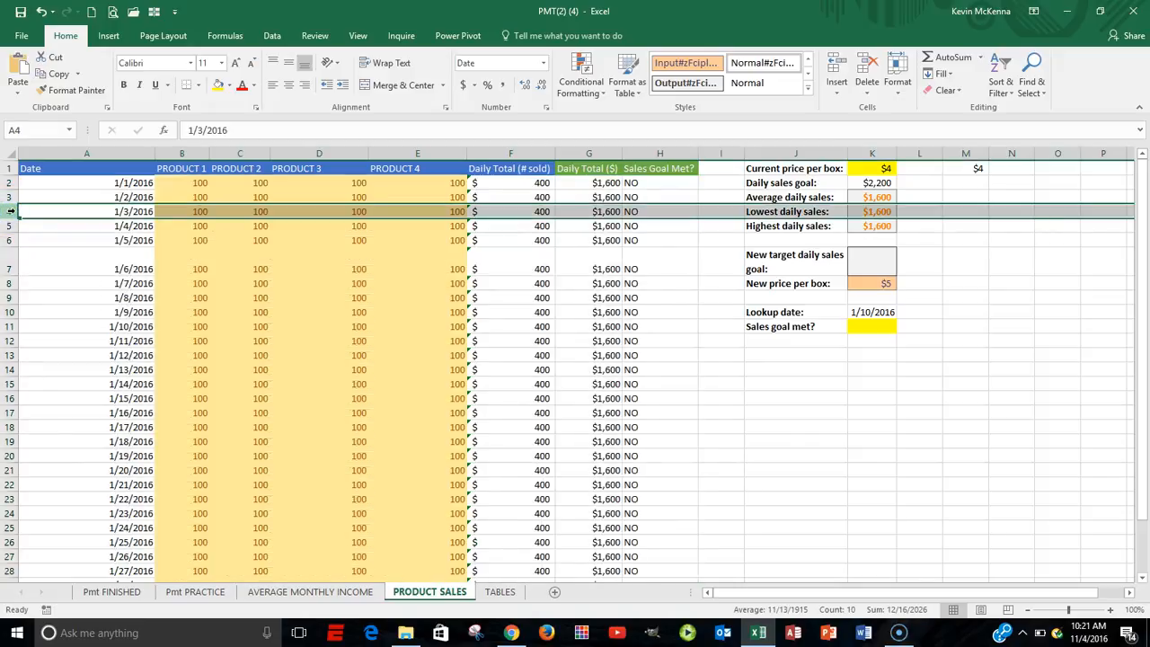
pyautogui.click(10, 239)
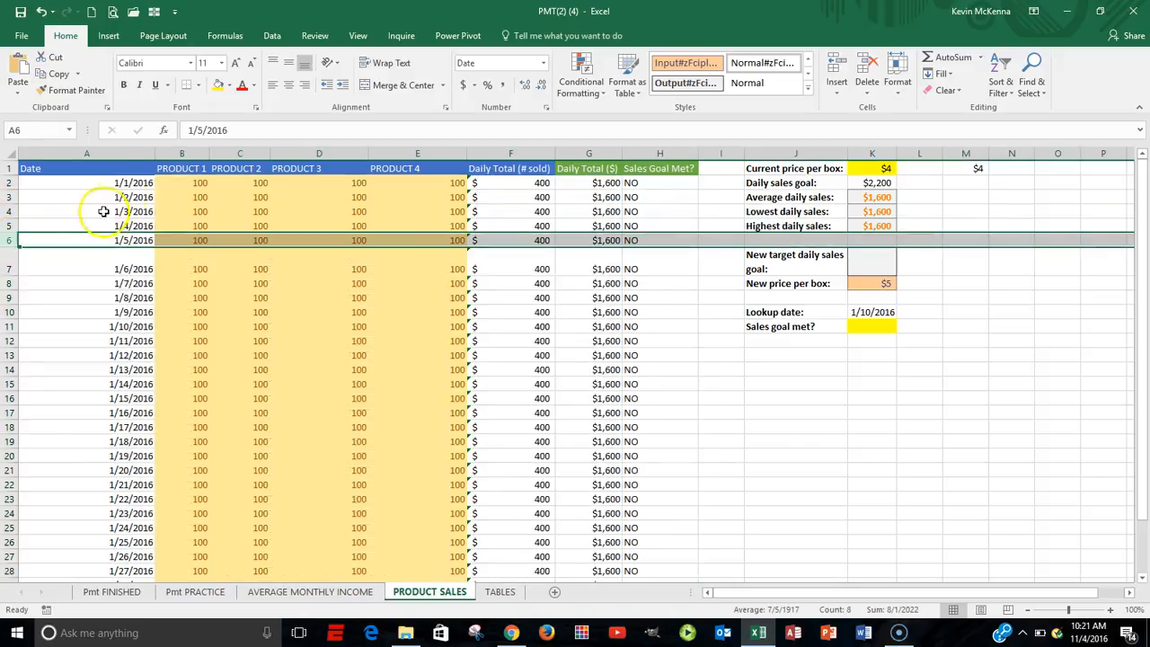
pyautogui.click(85, 154)
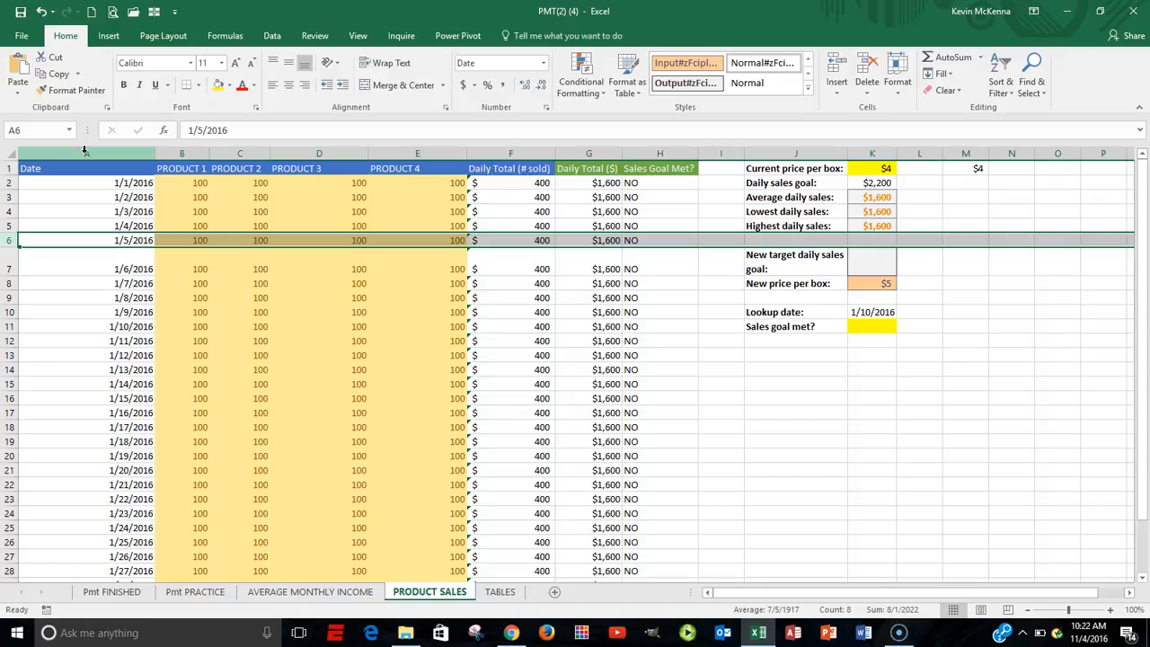
pyautogui.click(85, 151)
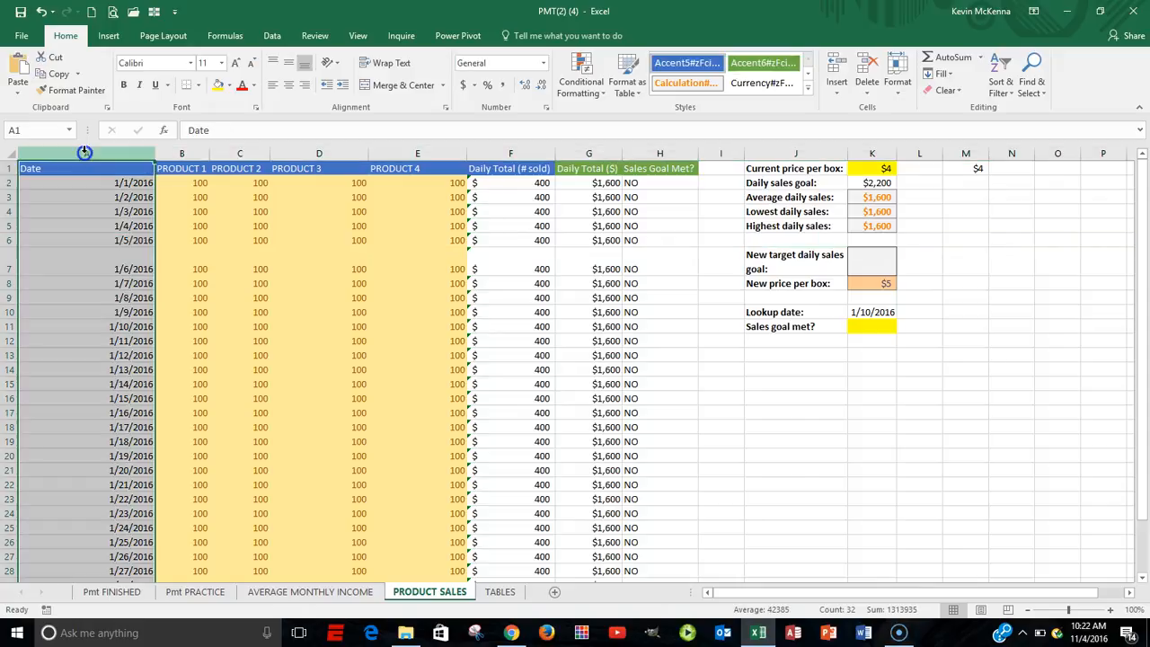
pyautogui.click(187, 151)
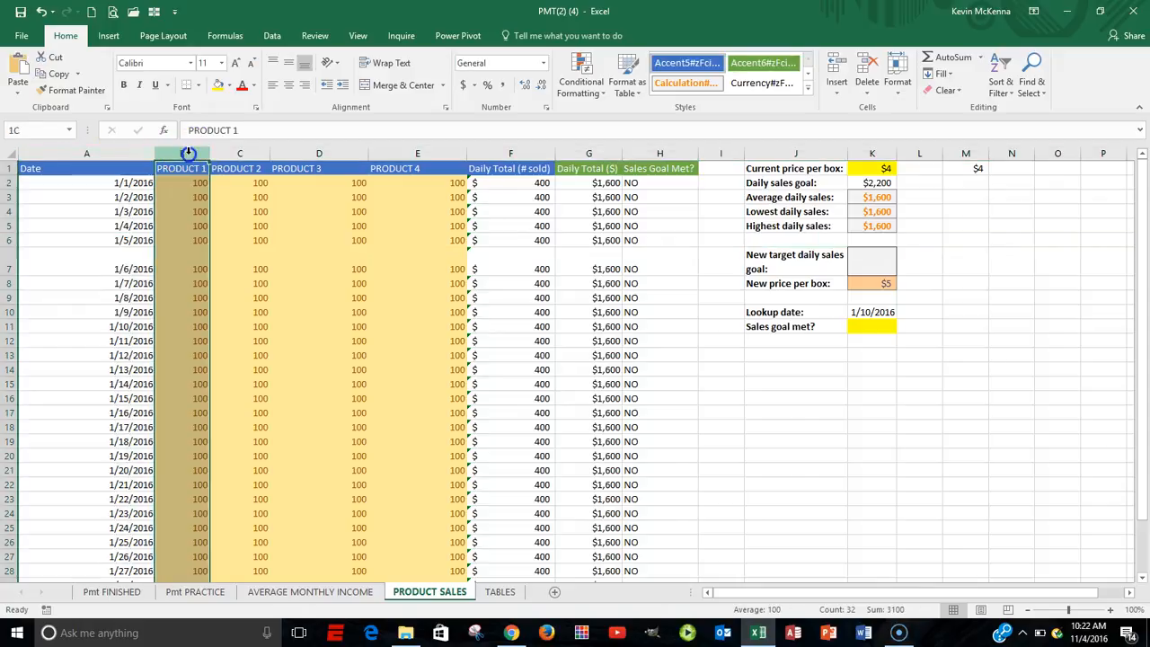
pyautogui.click(250, 151)
pyautogui.click(317, 149)
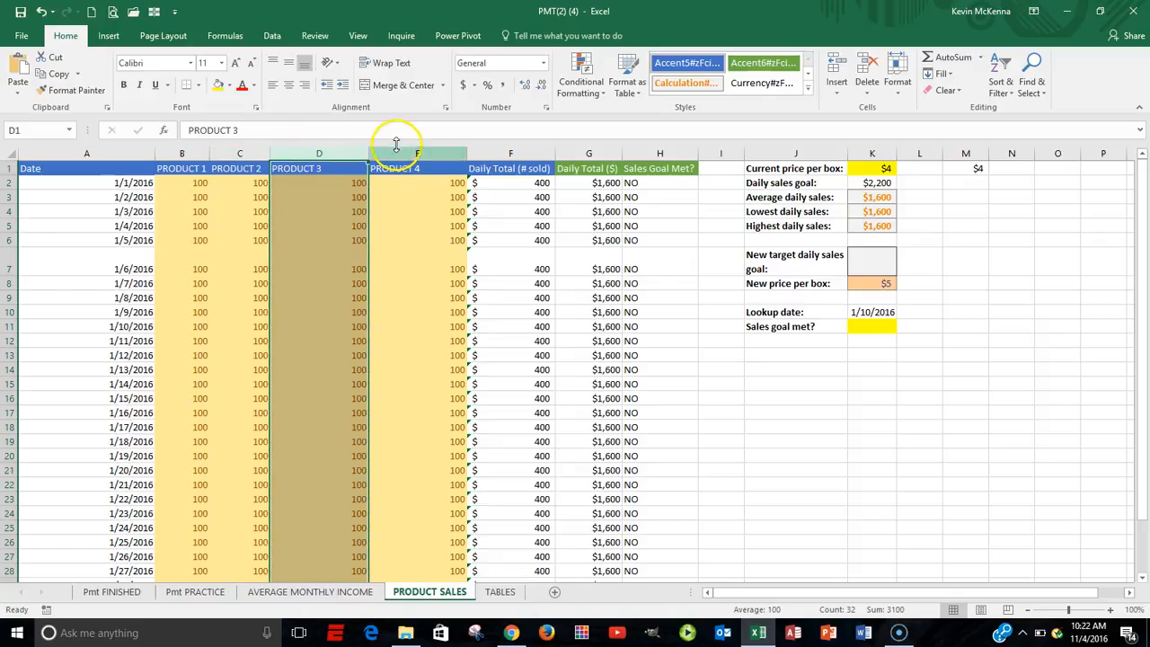
pyautogui.click(397, 151)
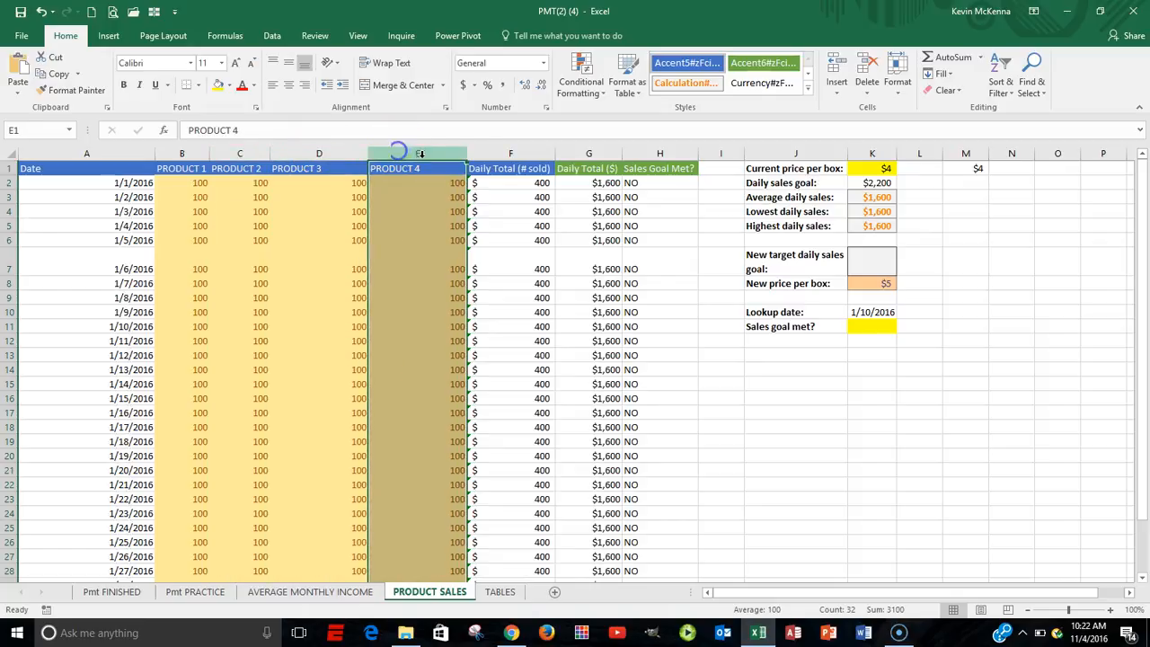
pyautogui.click(507, 150)
pyautogui.click(589, 151)
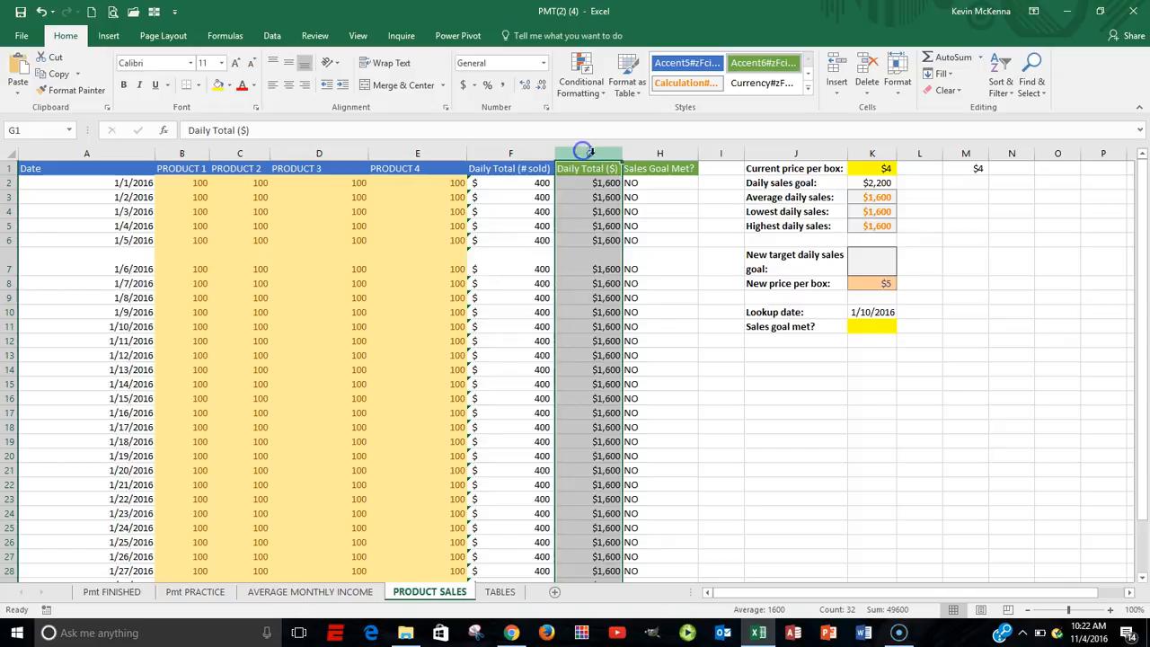
pyautogui.click(651, 151)
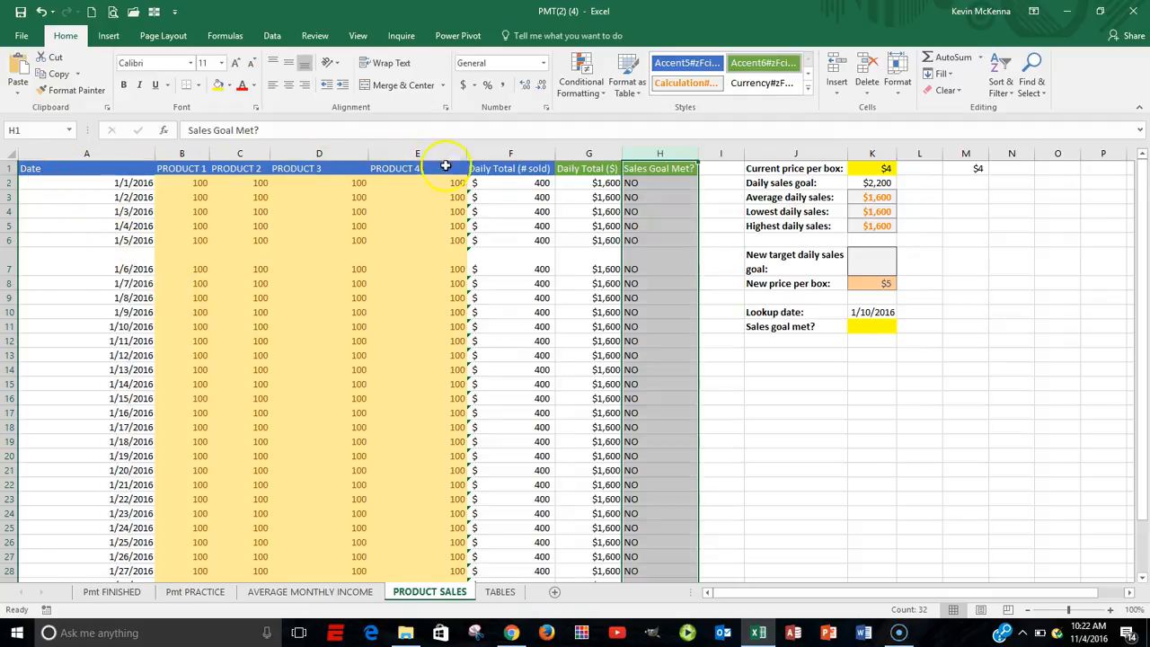
# Inspect the Date heading and the first few dates in column A of the sales table
pyautogui.click(120, 183)
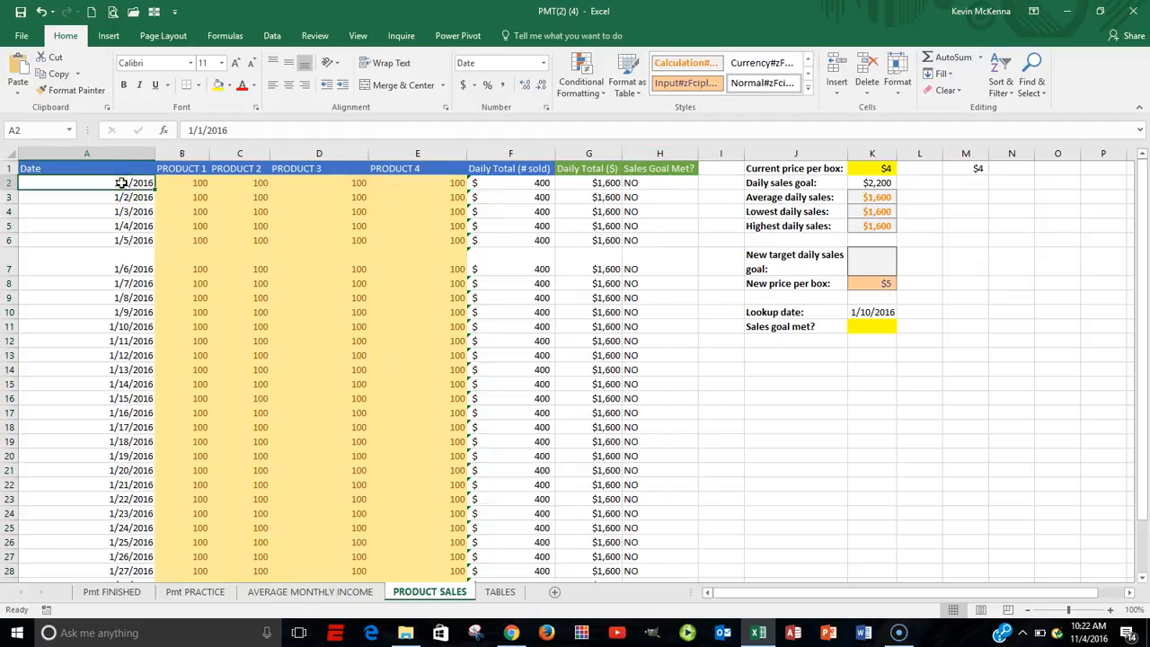
pyautogui.click(59, 167)
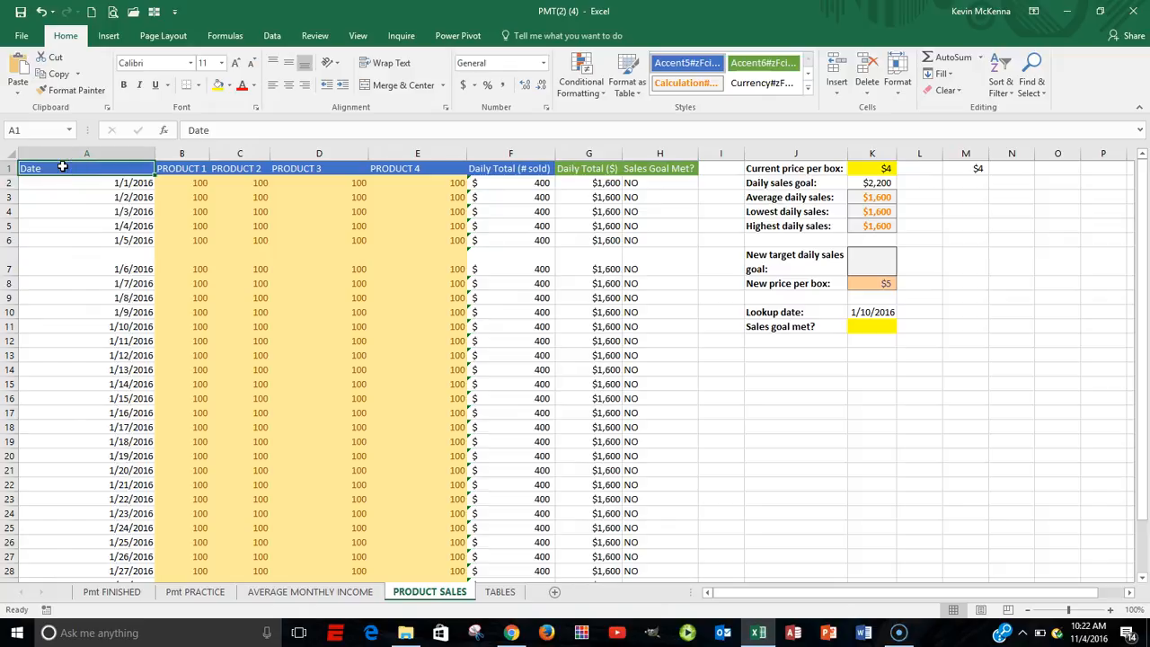
pyautogui.click(108, 184)
pyautogui.click(108, 211)
pyautogui.click(113, 225)
pyautogui.click(116, 238)
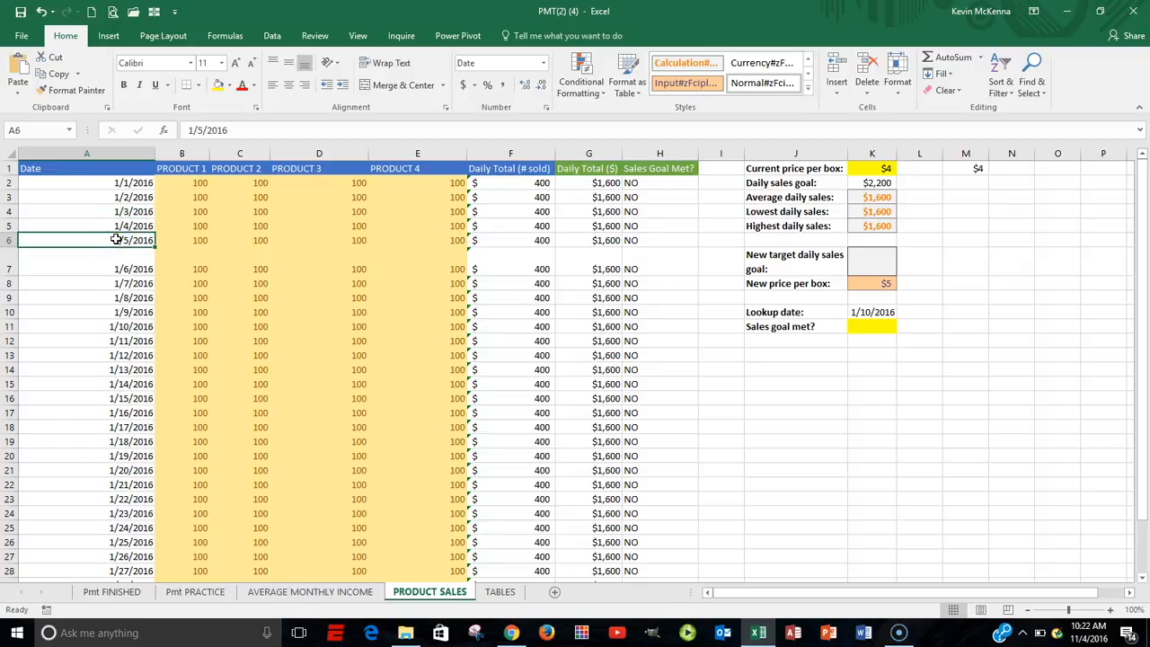
# Inspect the Daily Total ($) heading and the formulas in cells G2 to G5
pyautogui.click(590, 168)
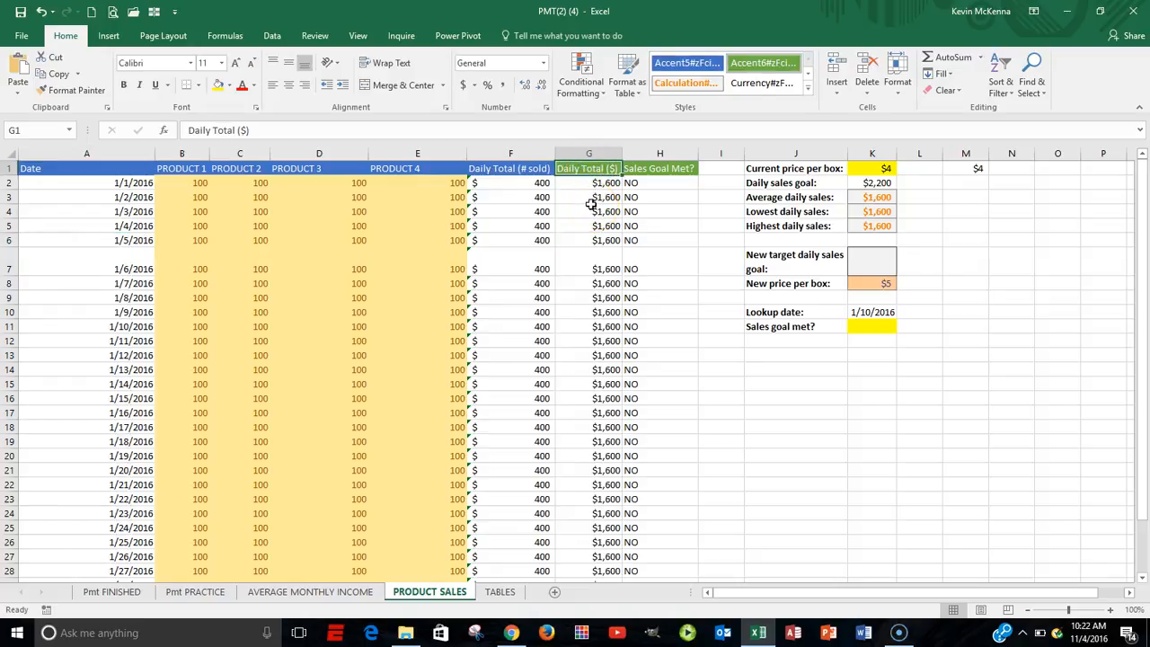
pyautogui.click(601, 185)
pyautogui.click(599, 197)
pyautogui.click(599, 213)
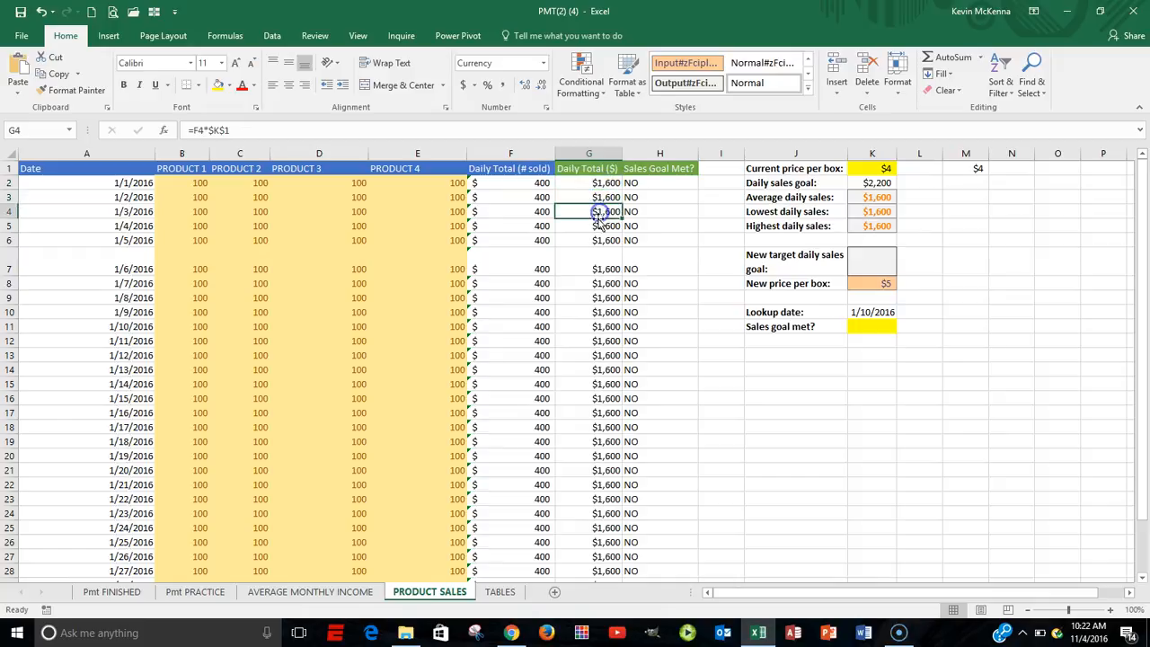
pyautogui.click(596, 226)
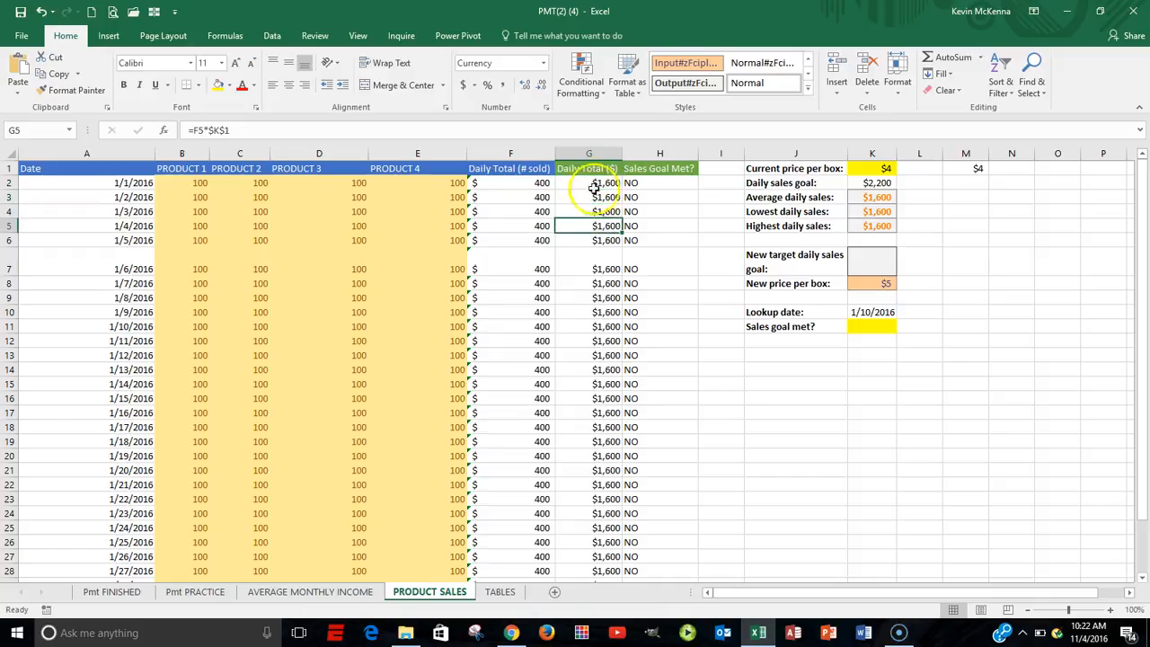
# Inspect the Sales Goal Met? heading and the IF formulas in cells H2 to H5
pyautogui.click(657, 169)
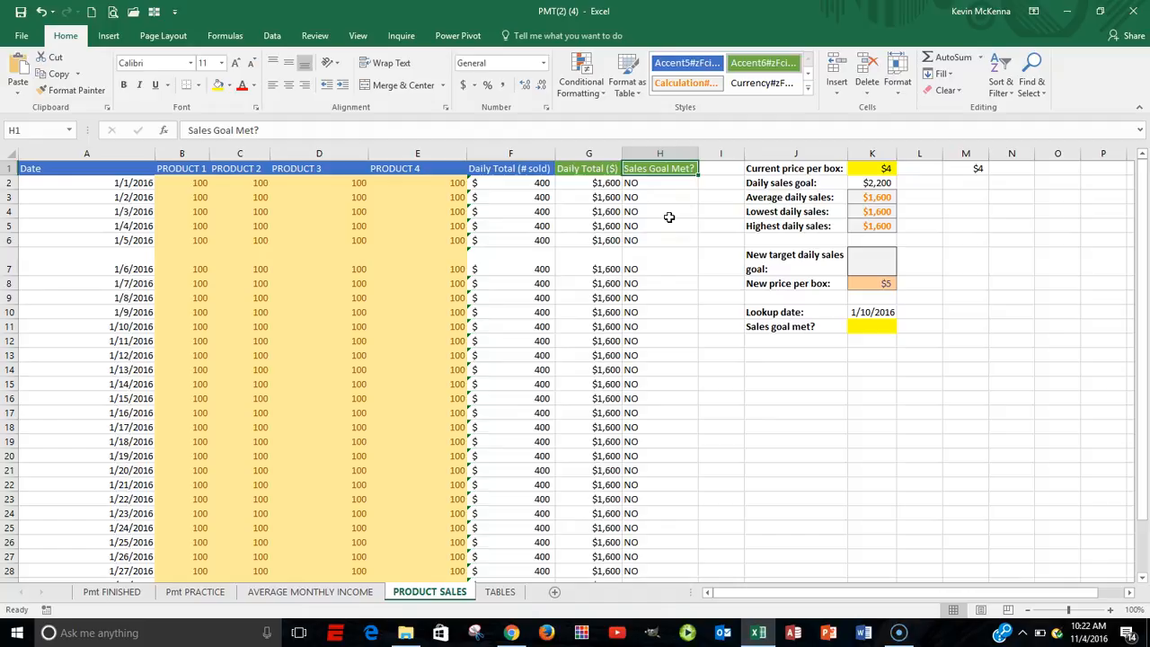
pyautogui.click(647, 184)
pyautogui.click(647, 196)
pyautogui.click(651, 213)
pyautogui.click(652, 227)
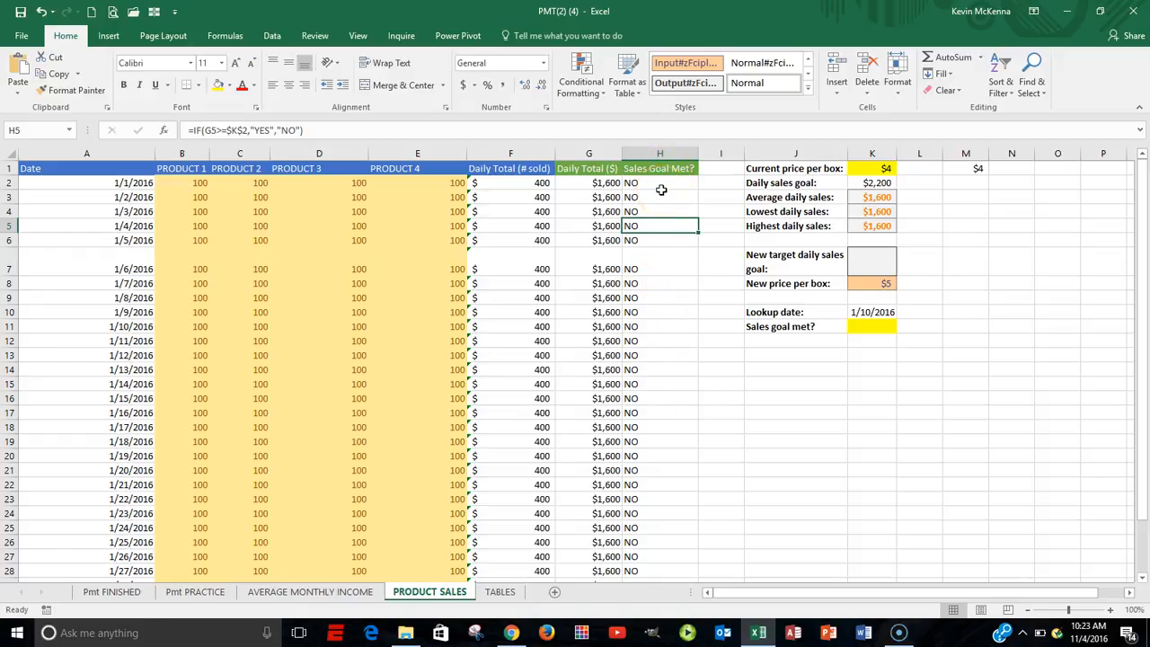
# Inspect the empty Sales goal met? cell K11, the lookup date in K10 and the formula for that date in H11
pyautogui.click(872, 326)
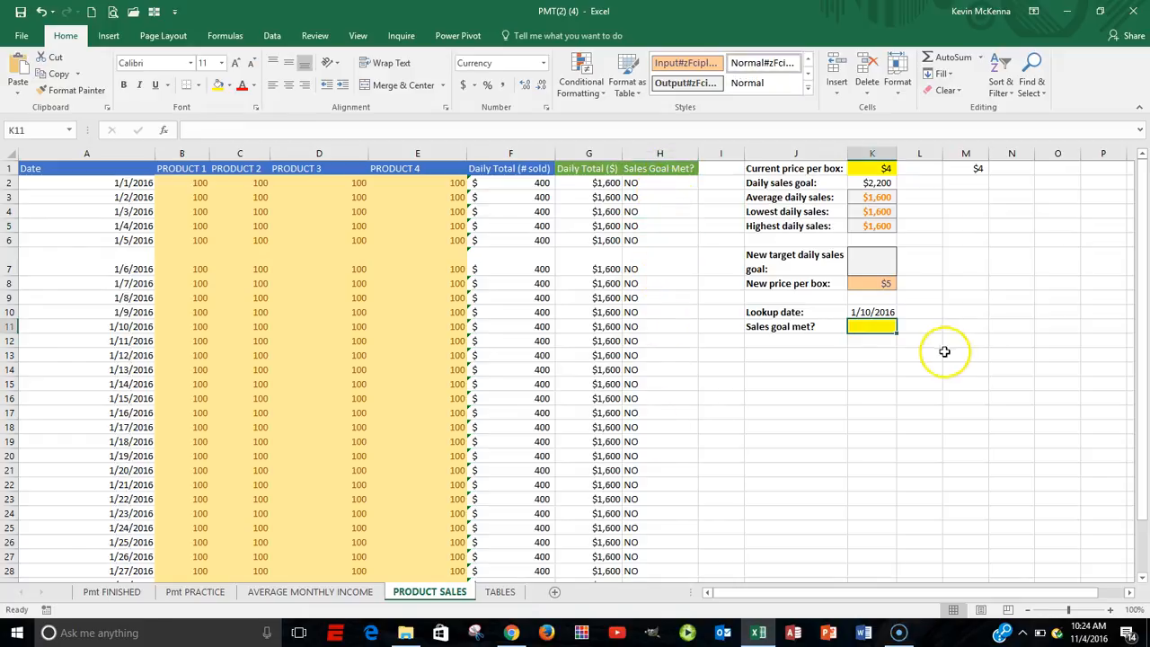
pyautogui.click(870, 326)
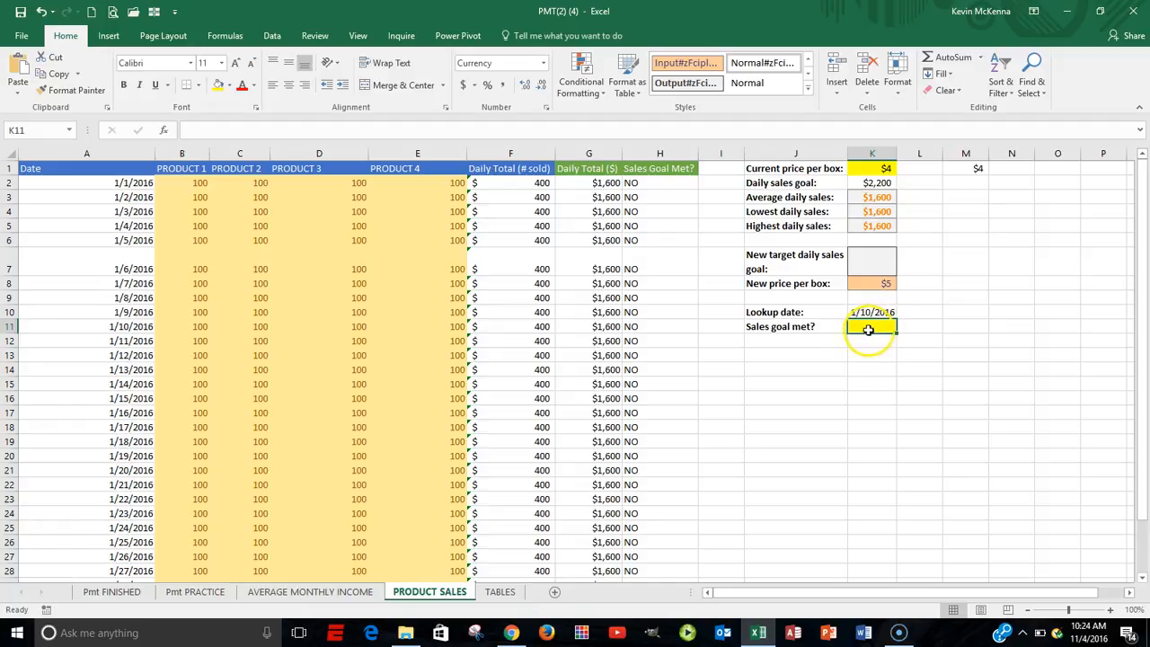
pyautogui.click(863, 312)
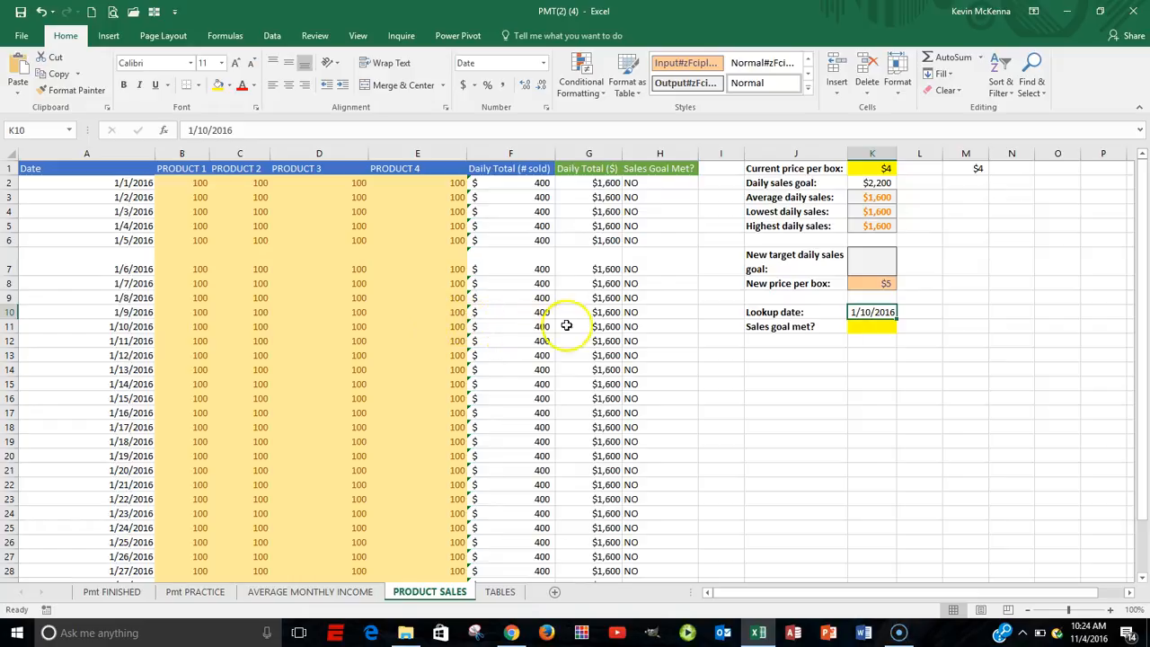
pyautogui.click(639, 327)
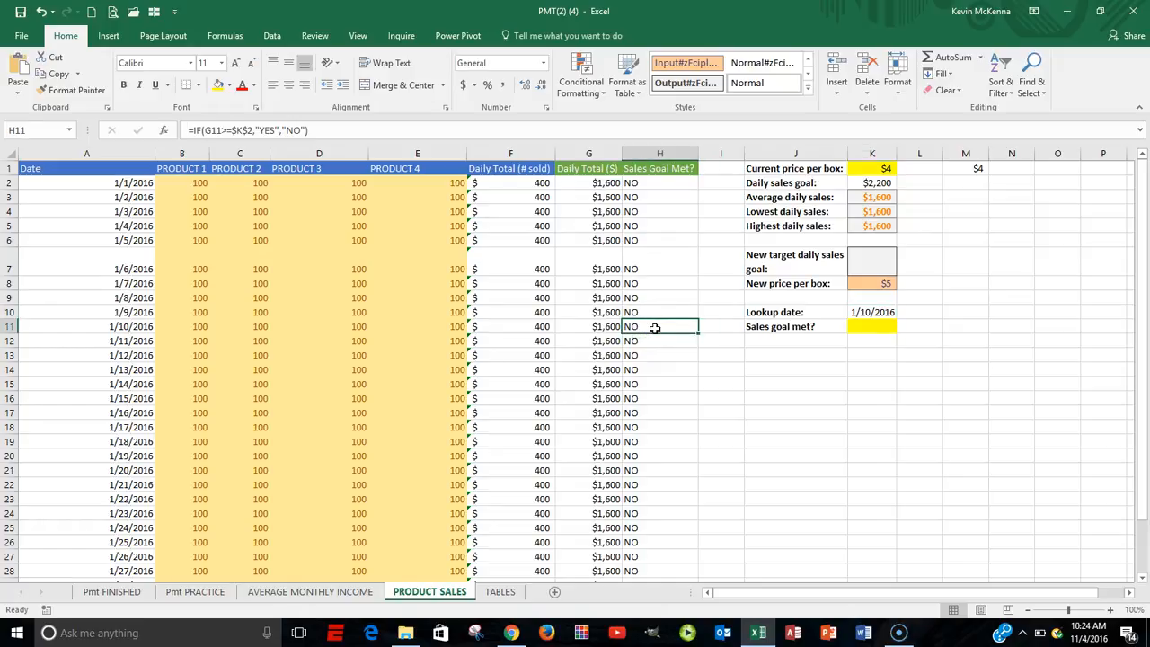
# Insert a VLOOKUP function in cell K11 and set its lookup value to the date cell K10
pyautogui.click(882, 329)
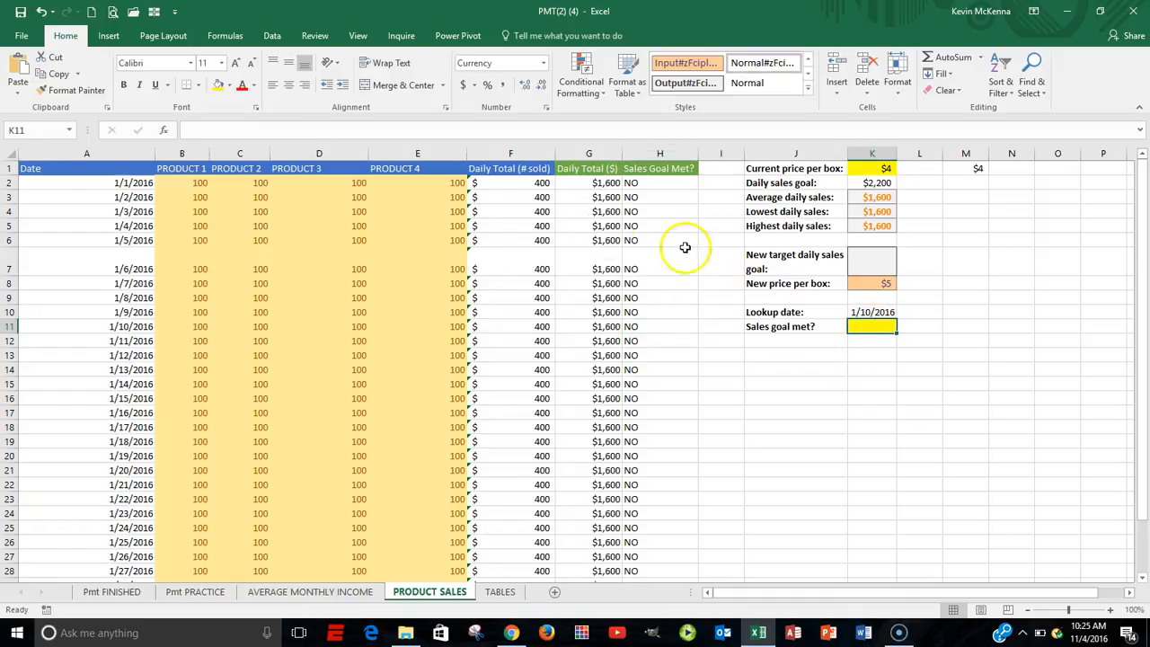
pyautogui.click(164, 133)
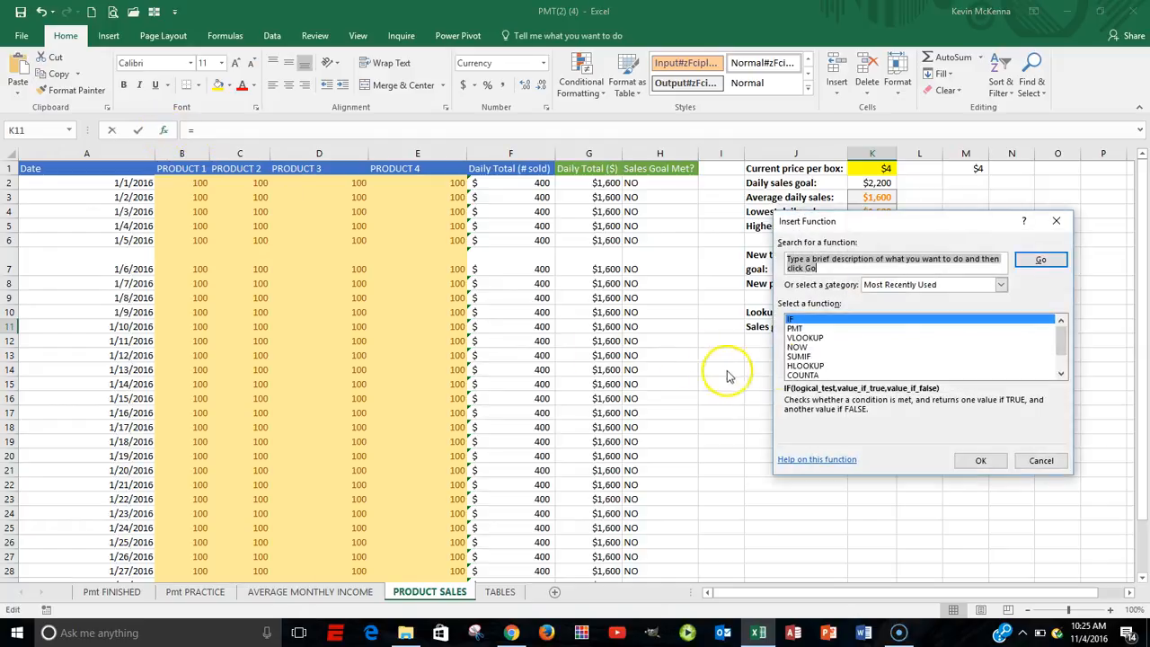
pyautogui.click(800, 338)
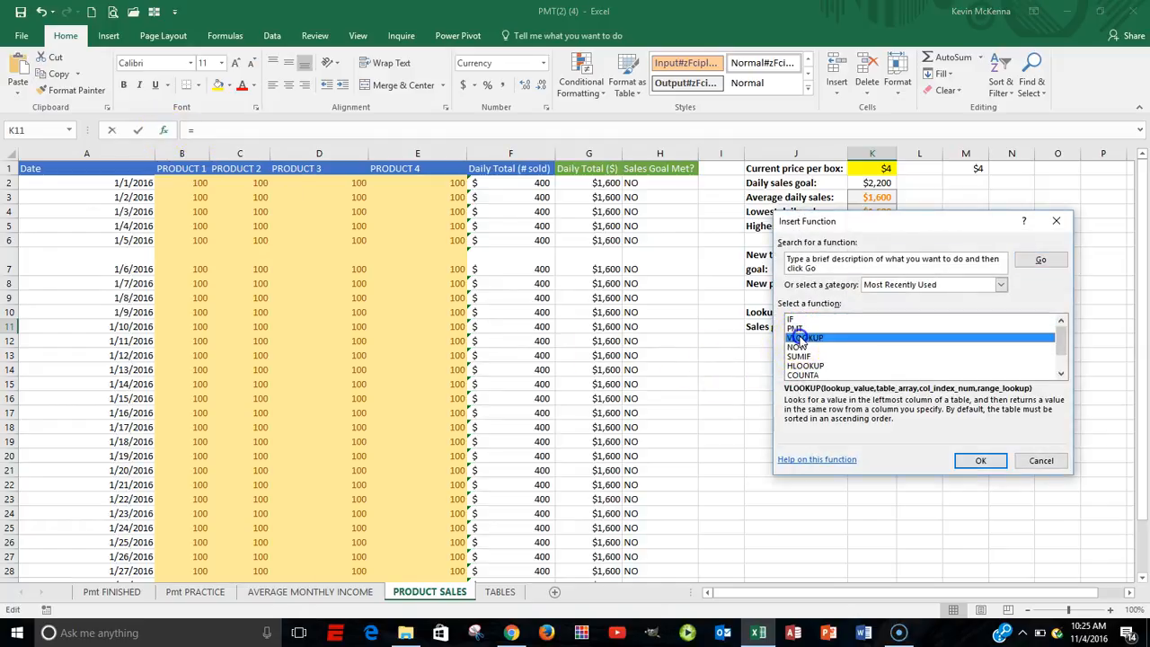
pyautogui.click(980, 459)
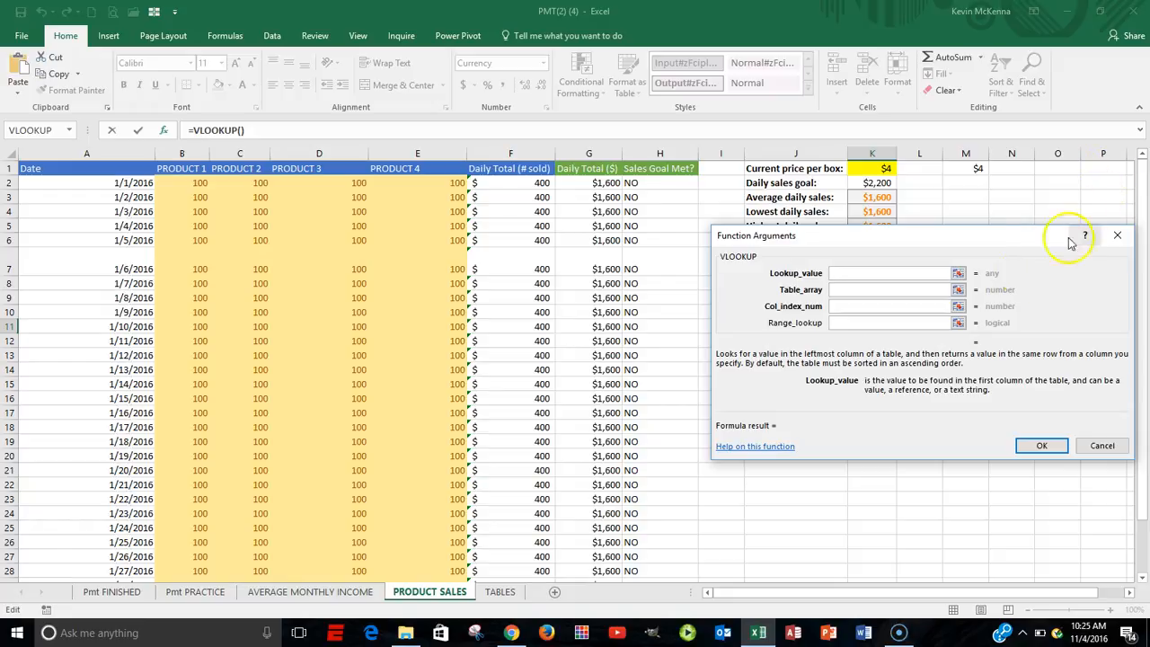
pyautogui.moveTo(956, 241); pyautogui.dragTo(954, 356)
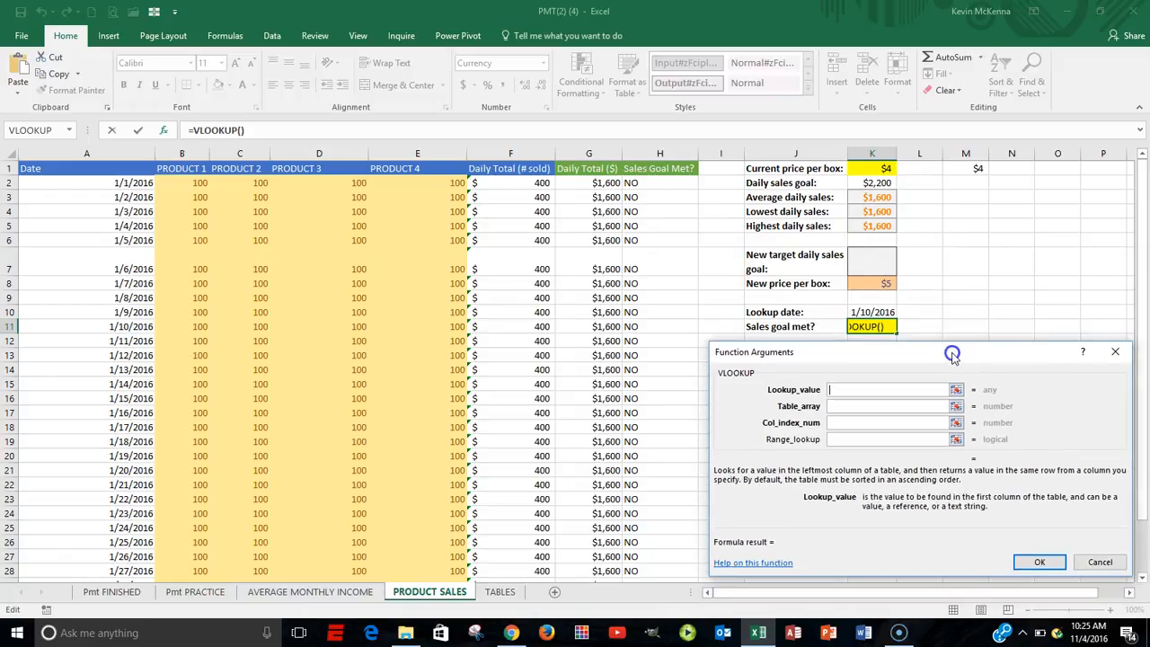
pyautogui.click(871, 312)
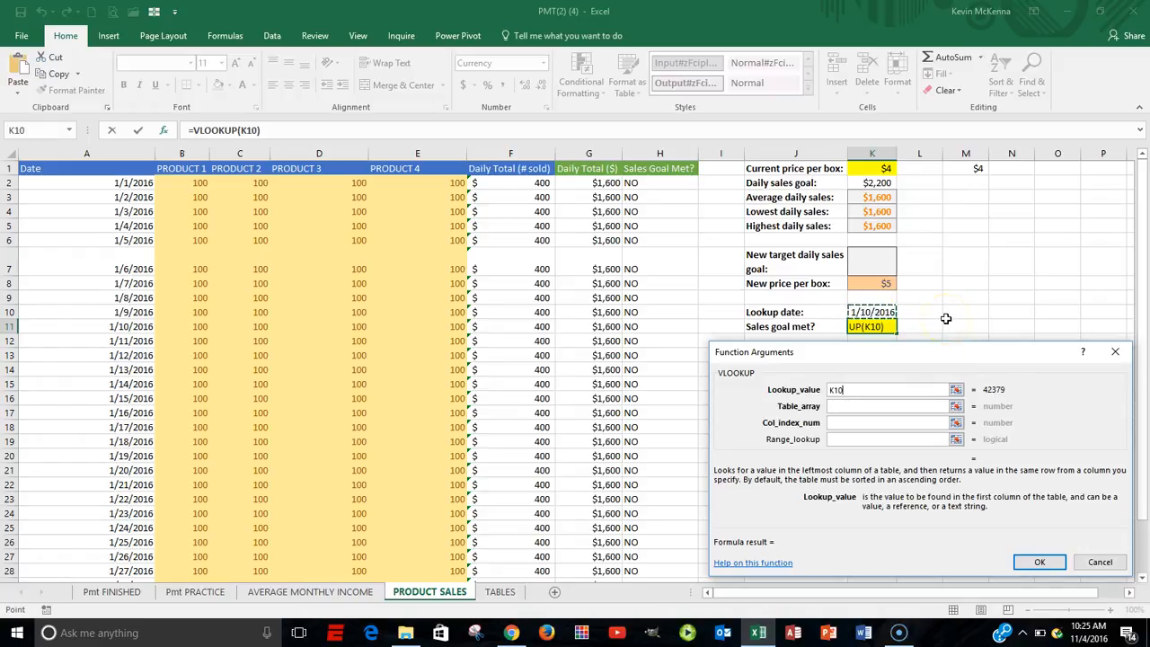
# Set the VLOOKUP table array to the SalesData named range
pyautogui.click(886, 405)
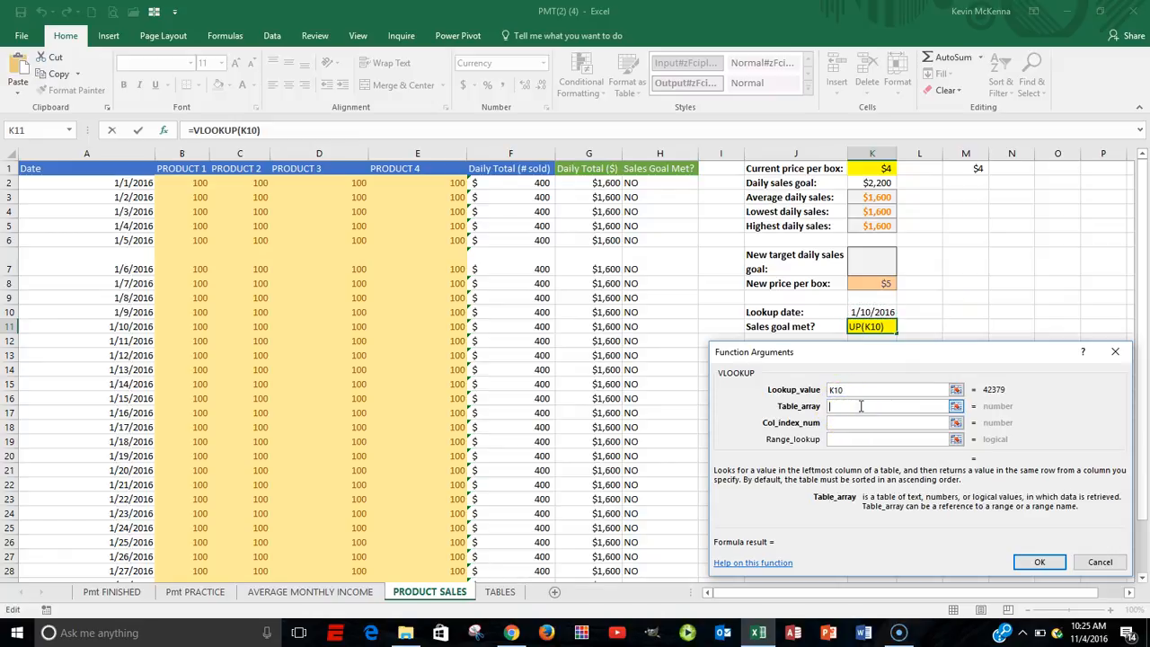
pyautogui.moveTo(906, 352); pyautogui.dragTo(954, 351)
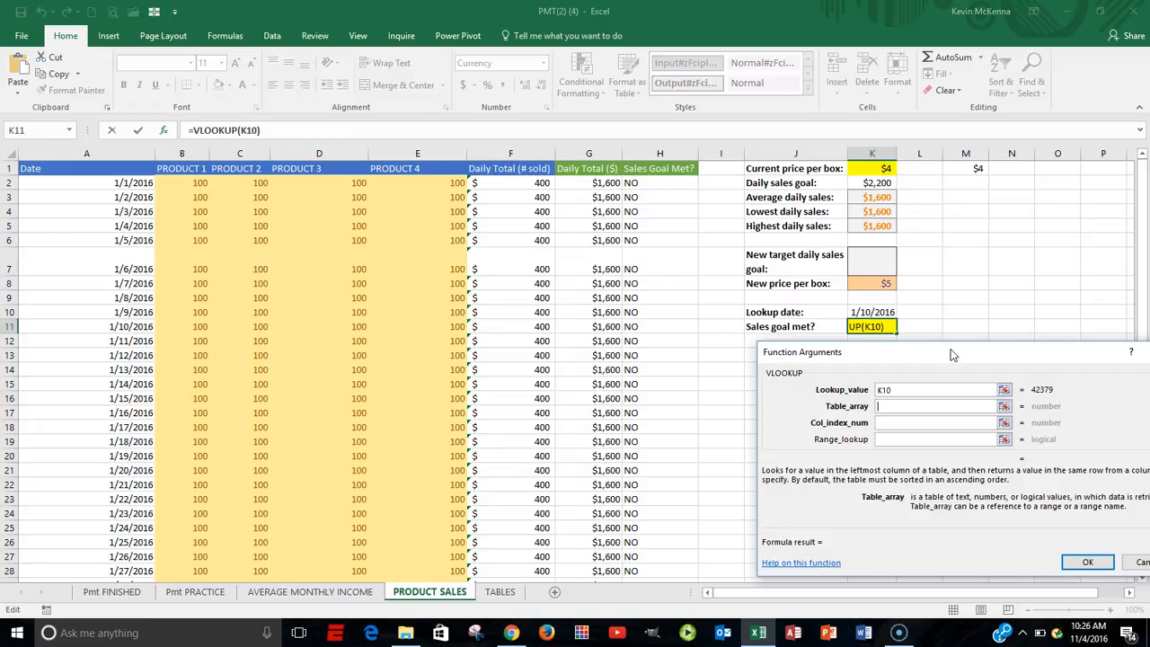
pyautogui.press('Tab')
pyautogui.press('F3')
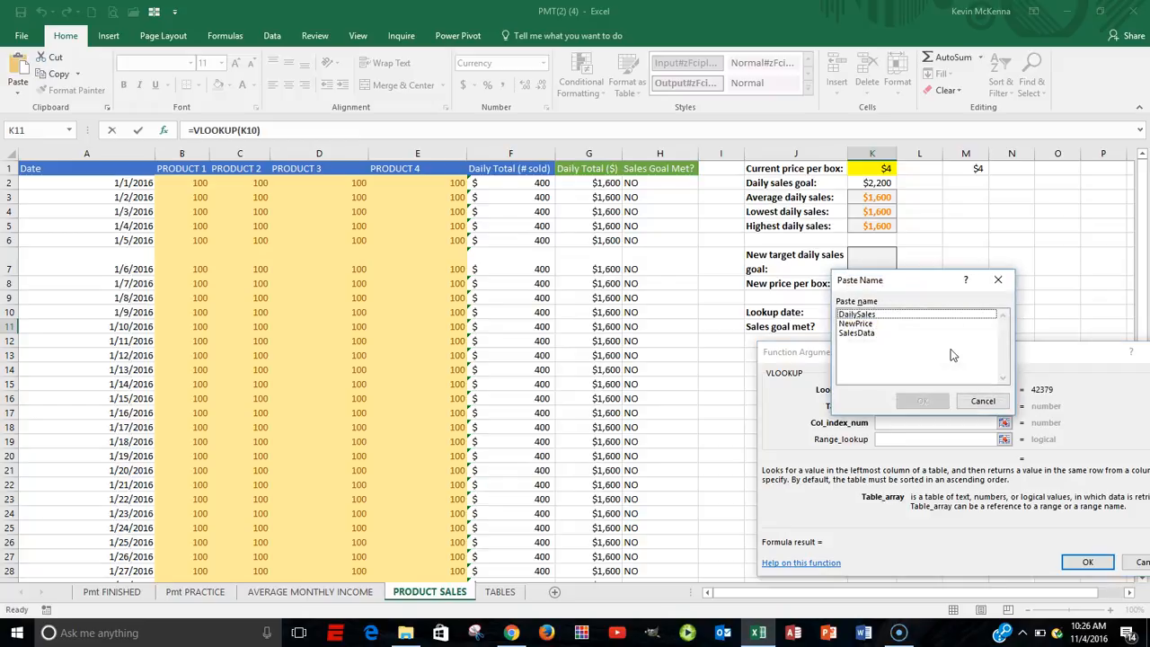
pyautogui.click(869, 333)
pyautogui.click(922, 401)
# Set the VLOOKUP column index number to 8 for the Sales Goal Met? column
pyautogui.click(921, 426)
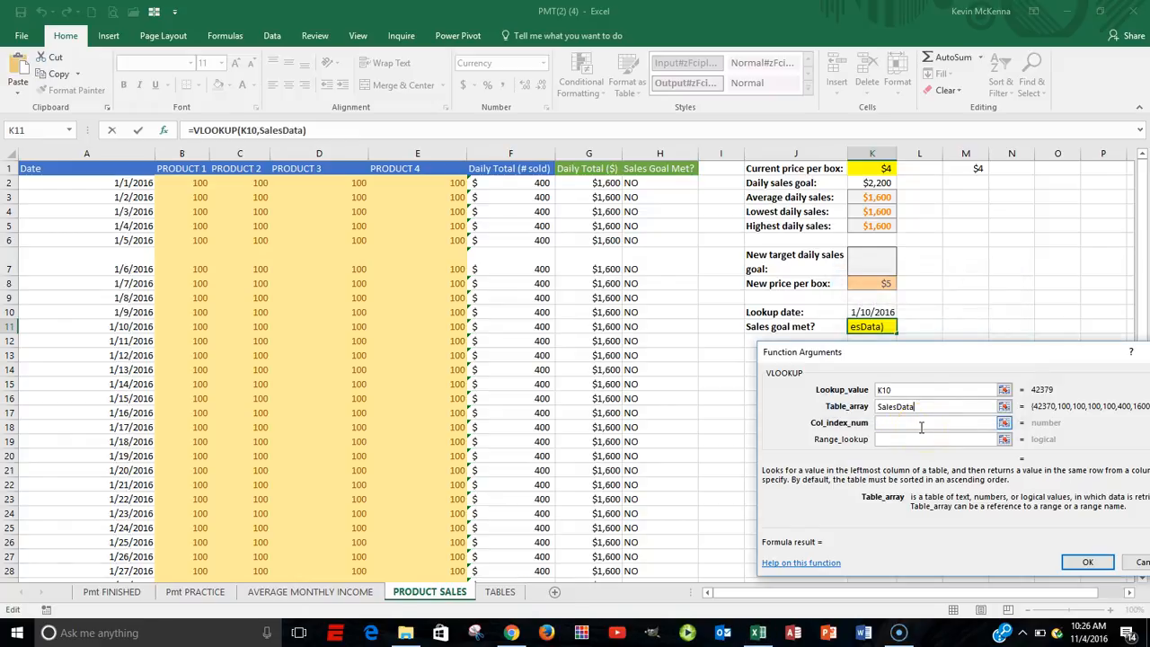
pyautogui.click(895, 422)
pyautogui.click(908, 426)
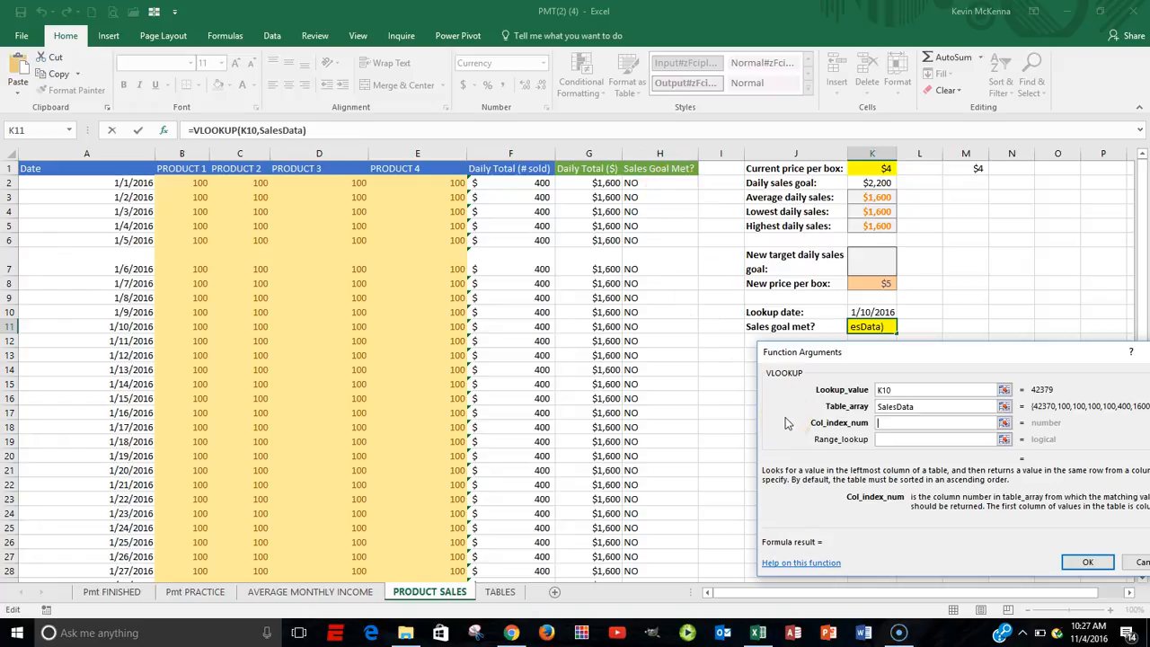
pyautogui.write('8')
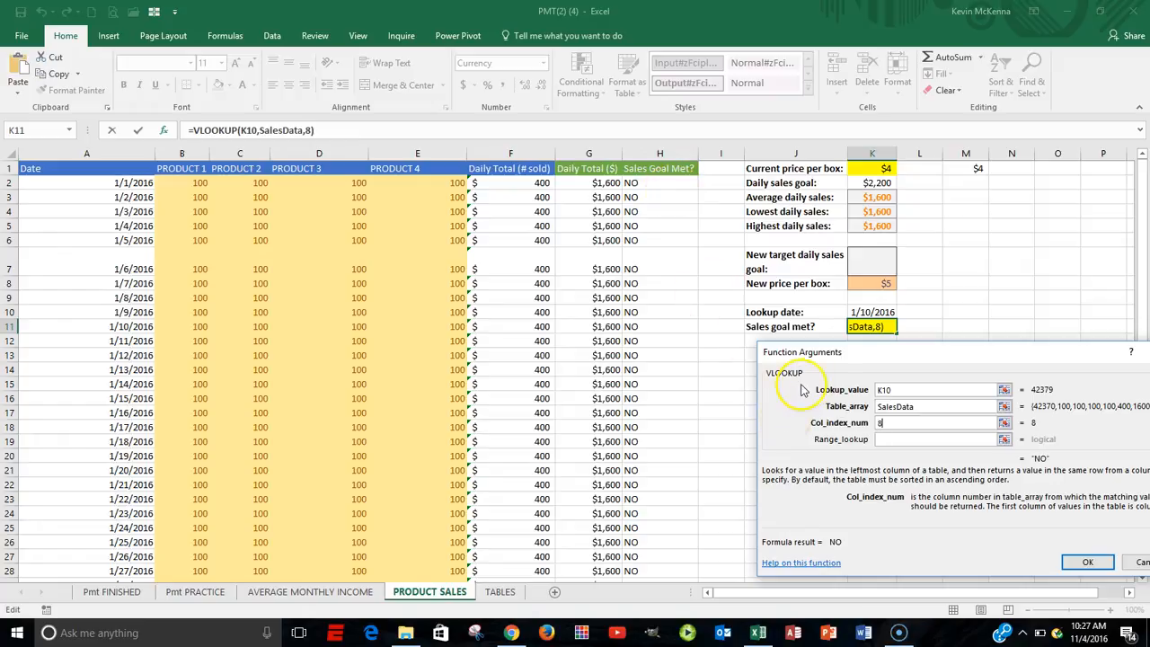
# Set the VLOOKUP range lookup to 0 for an exact match and enter the finished formula in K11
pyautogui.click(890, 439)
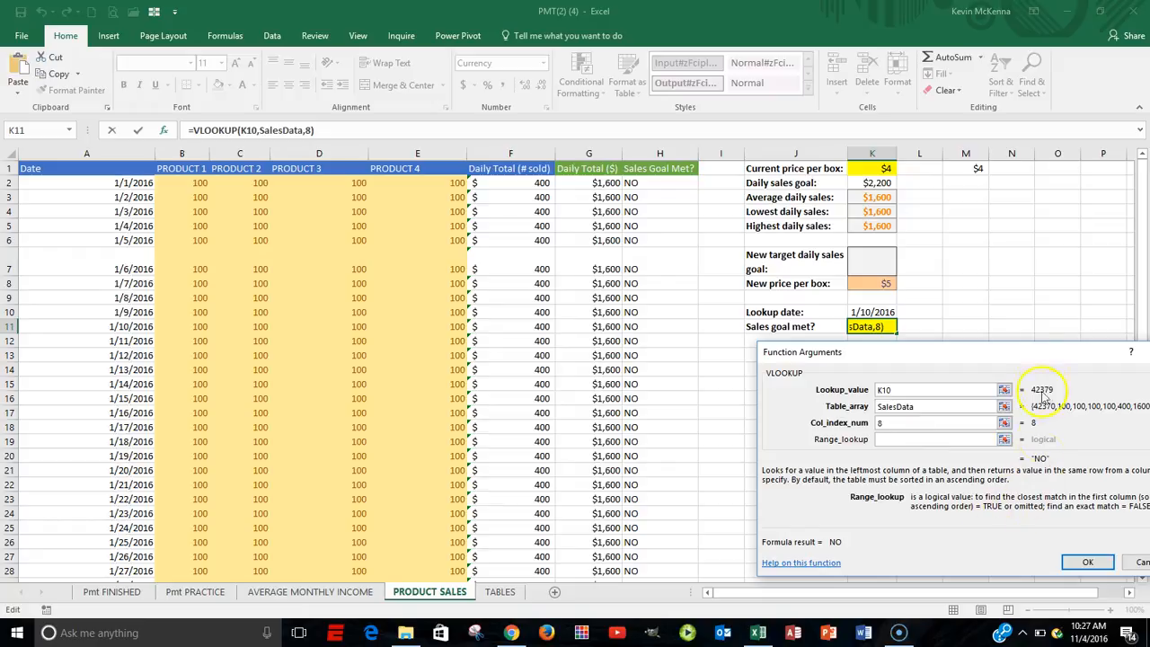
pyautogui.moveTo(1055, 355); pyautogui.dragTo(1000, 363)
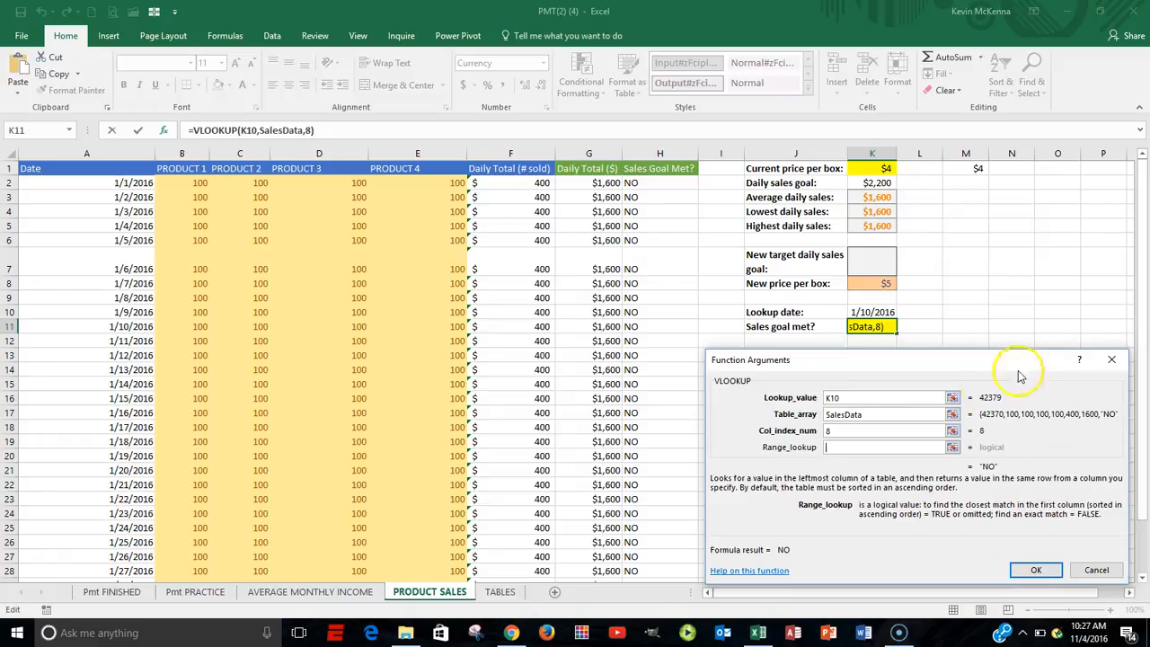
pyautogui.click(846, 448)
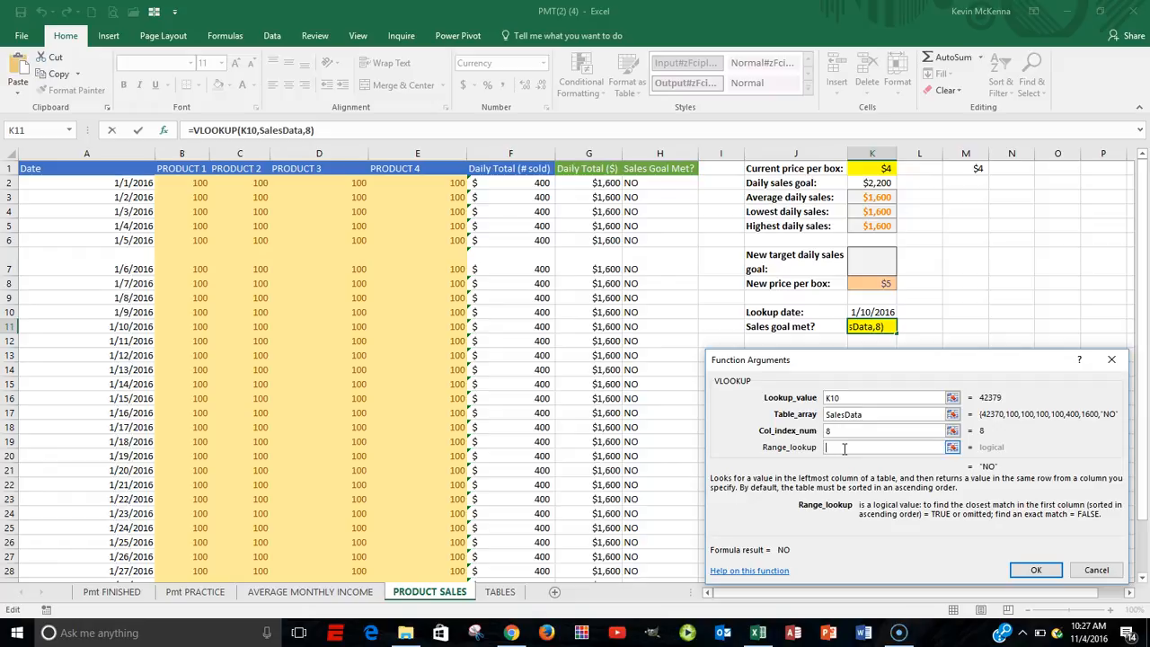
pyautogui.write('0')
pyautogui.click(1057, 571)
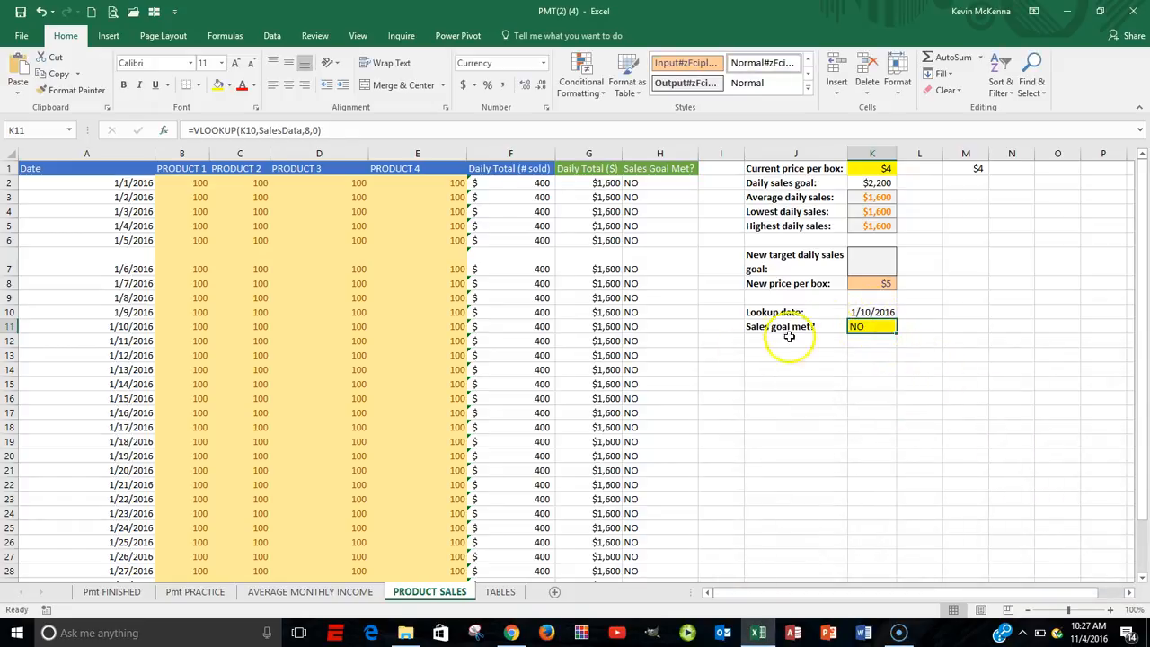
# Compare the 1/10/2016 record in row 11 with the lookup date in K10 and the VLOOKUP result in K11
pyautogui.click(9, 312)
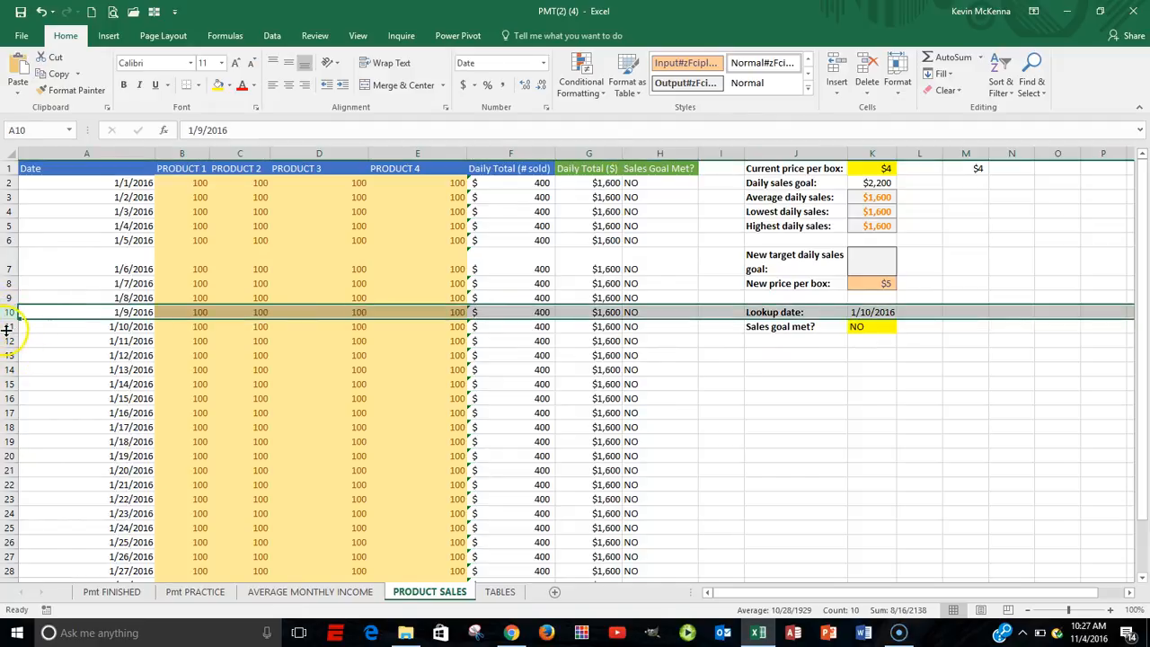
pyautogui.click(8, 327)
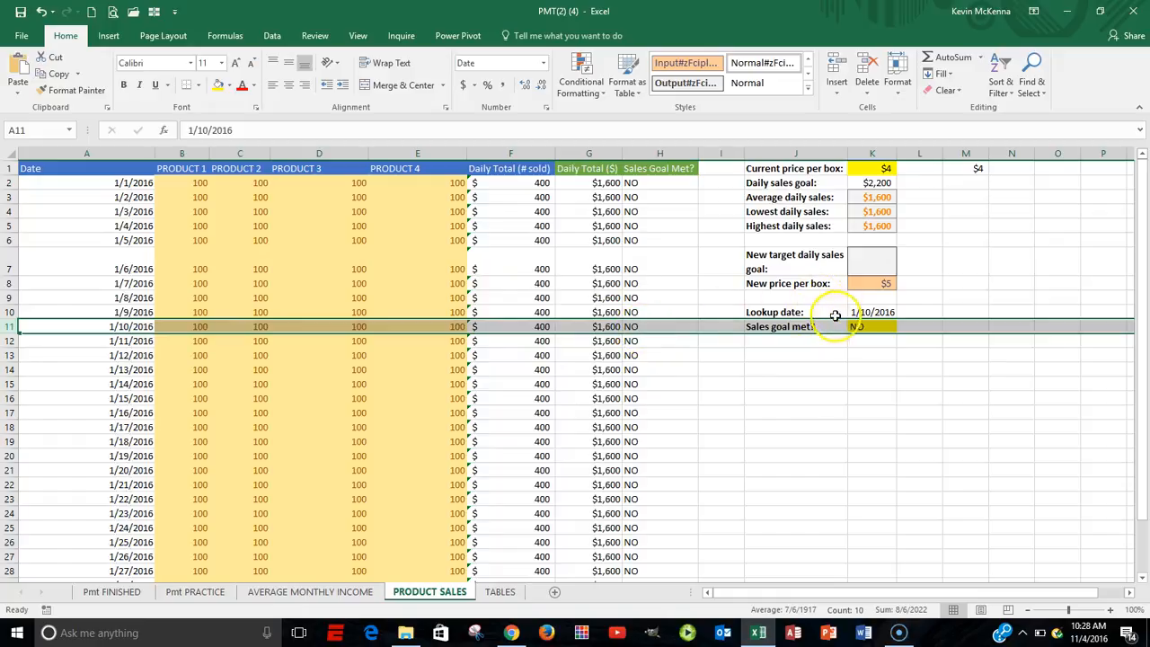
pyautogui.click(879, 312)
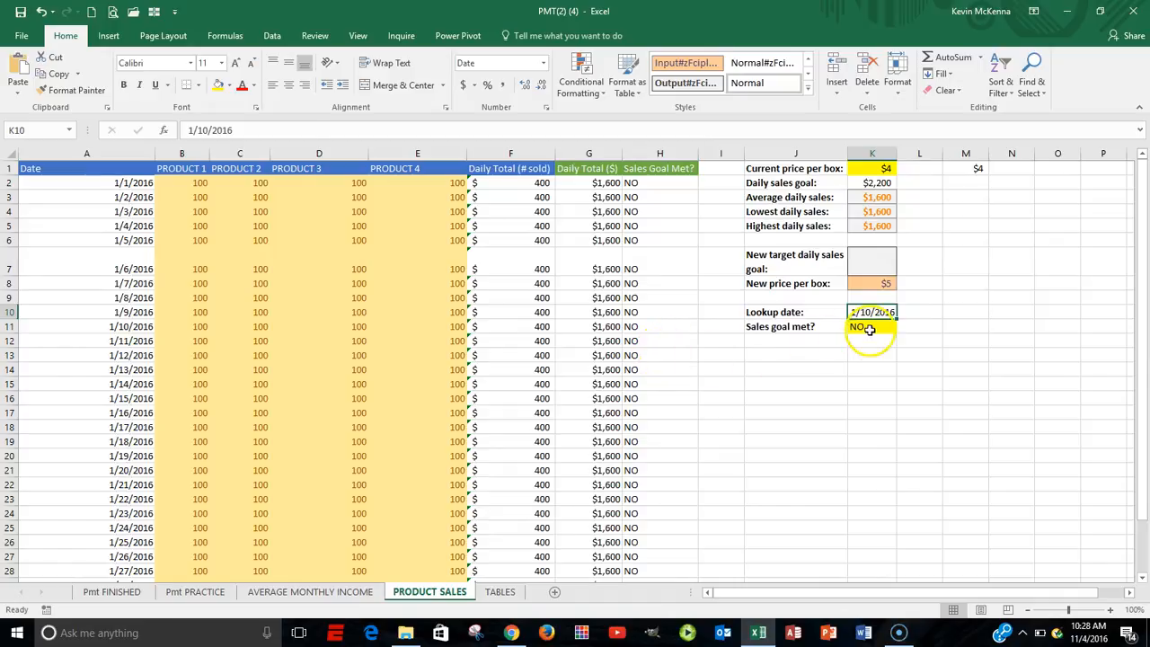
pyautogui.click(870, 329)
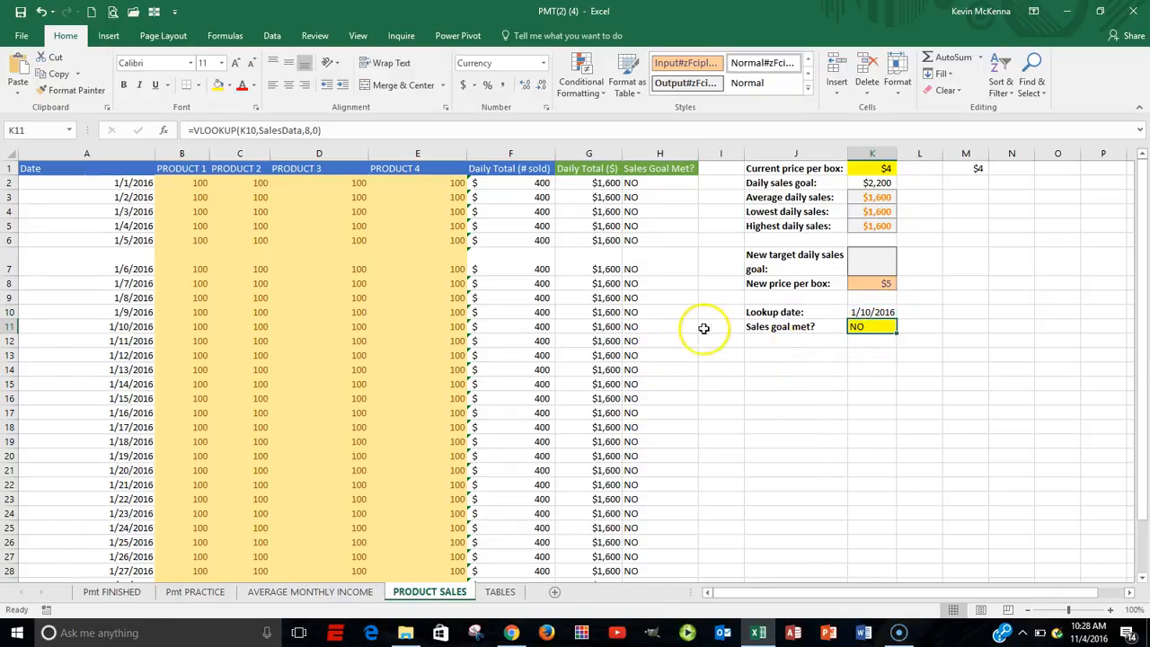
# Select the SalesData named range to view the table area that the lookup searches
pyautogui.click(71, 131)
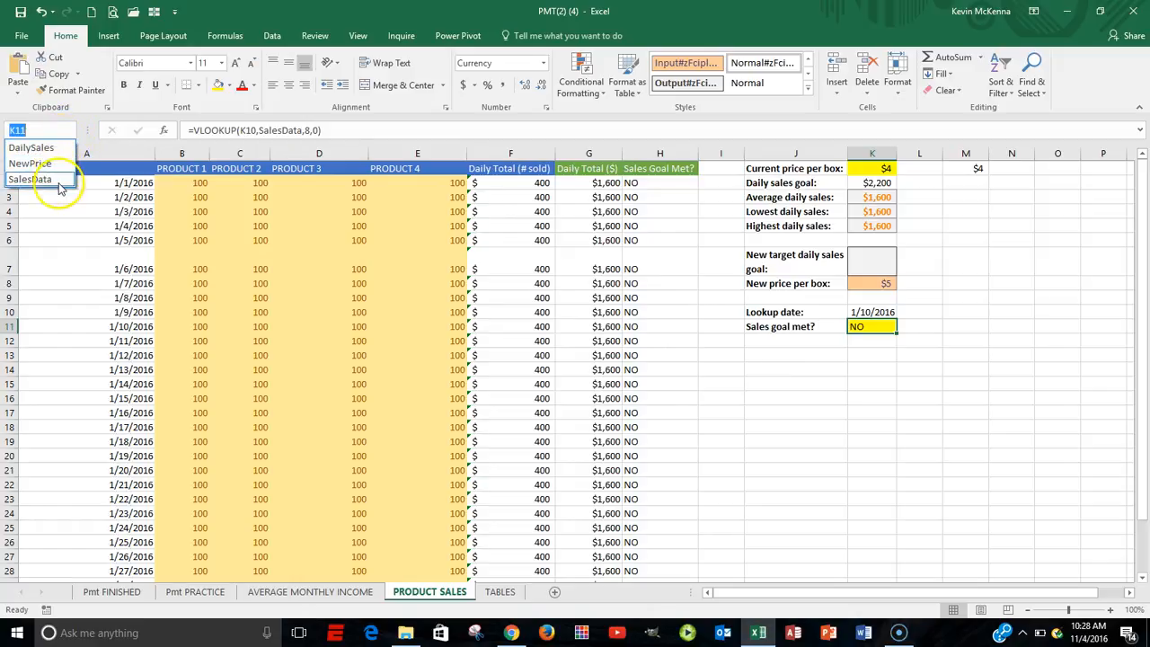
pyautogui.click(52, 178)
pyautogui.scroll(1, 812, 462)
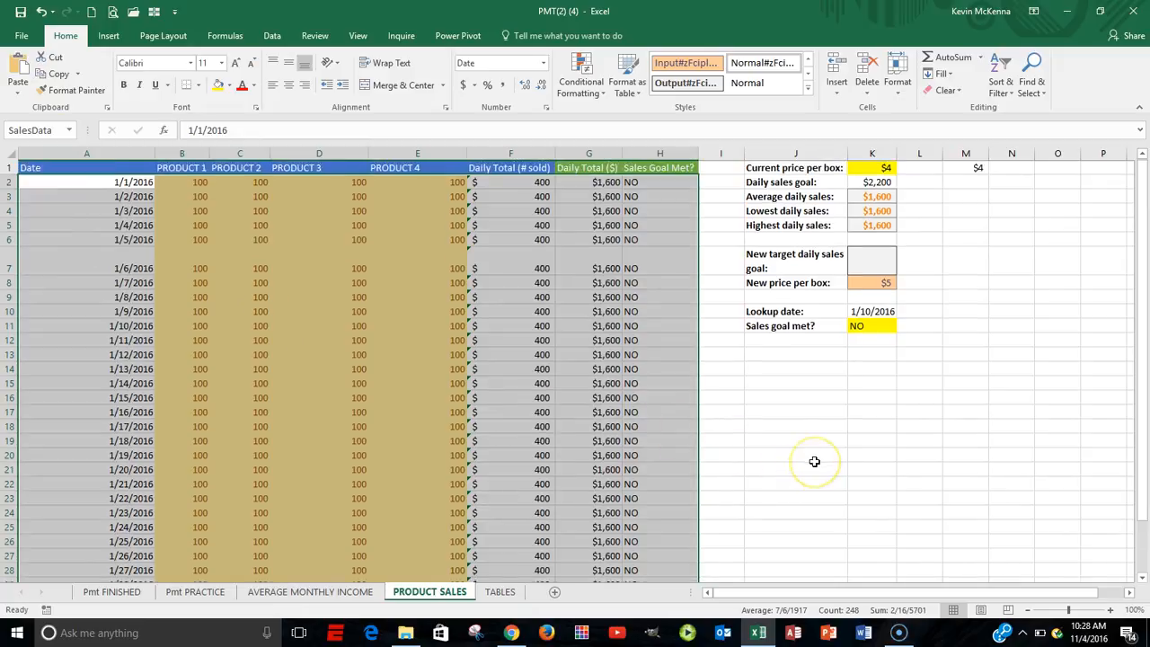
# Change the lookup date in cell K10 to 1/20/16
pyautogui.click(882, 312)
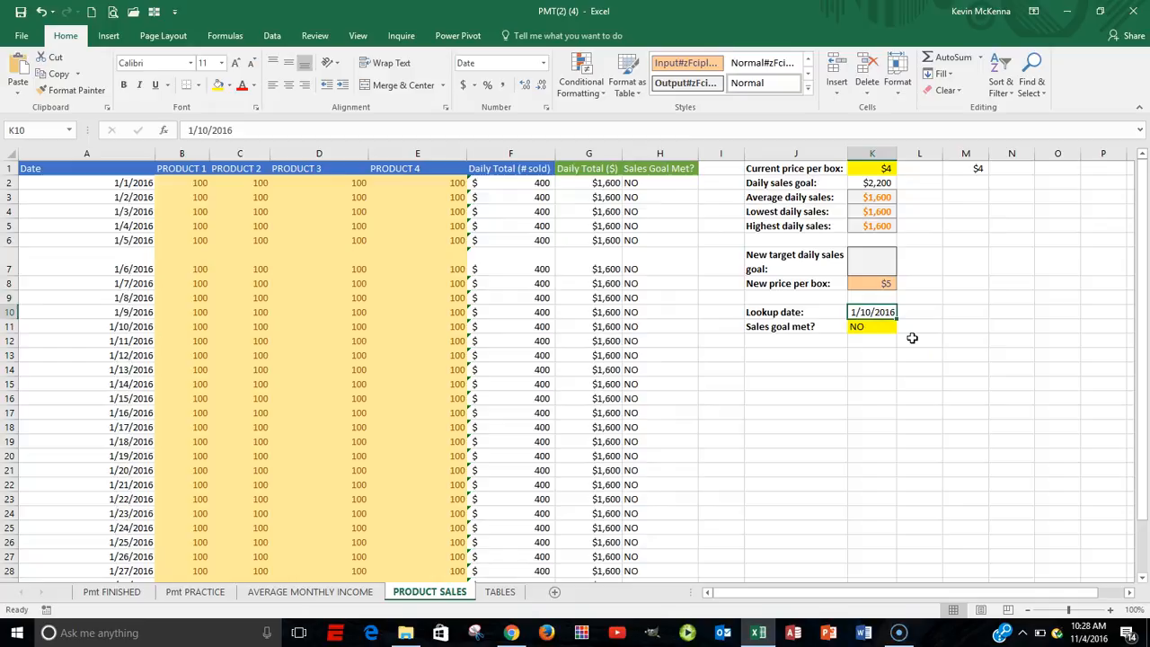
pyautogui.click(345, 507)
pyautogui.write('1/20/16')
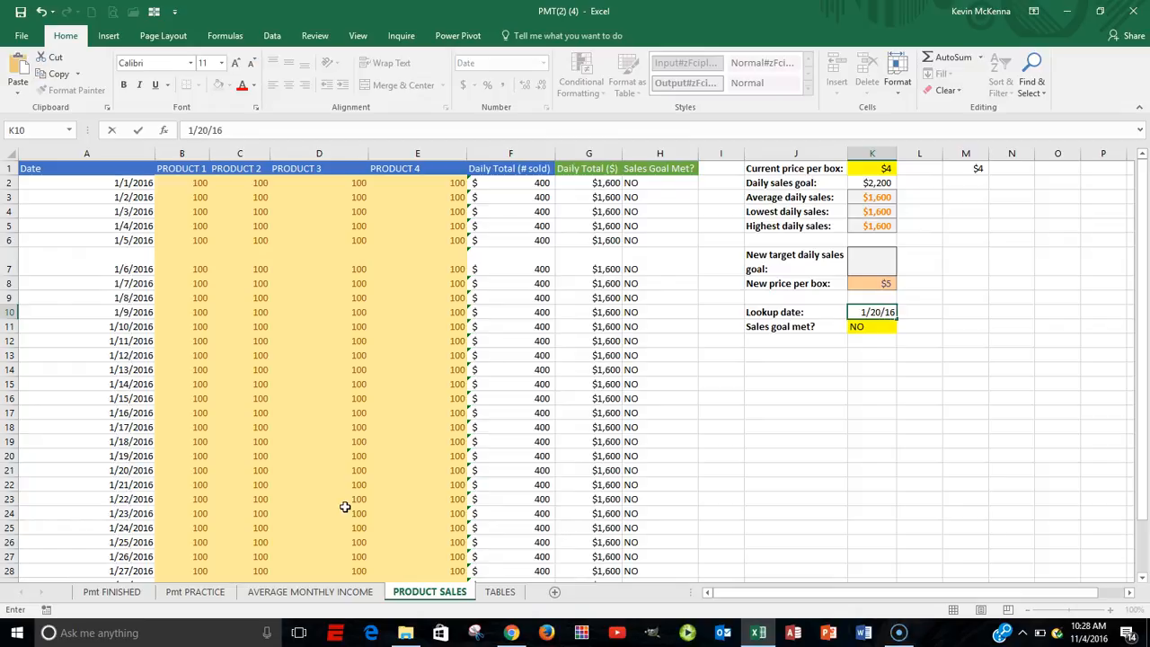
pyautogui.press('Return')
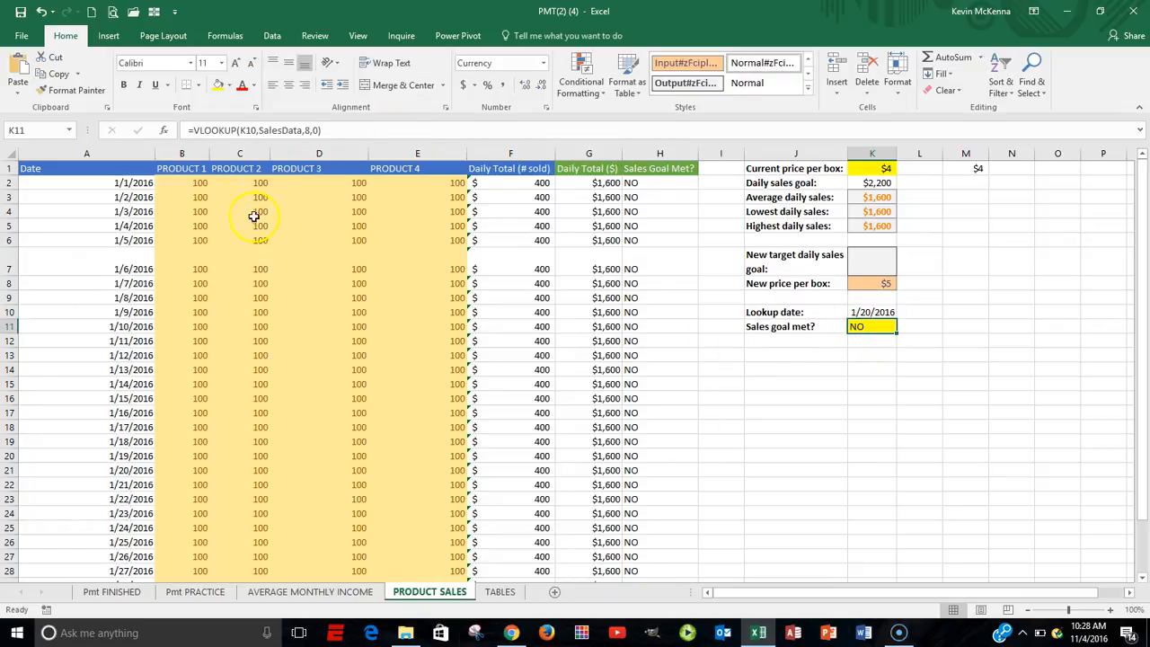
# Review the extent of the SalesData range again and examine the arguments of the VLOOKUP formula in K11
pyautogui.click(72, 132)
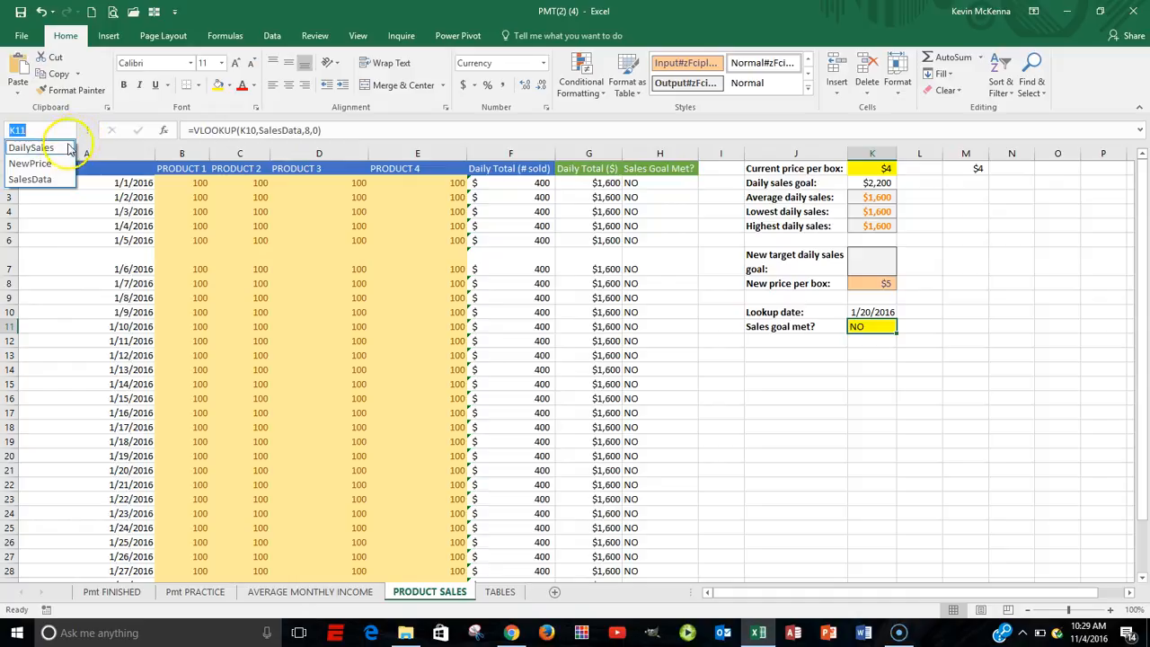
pyautogui.click(49, 179)
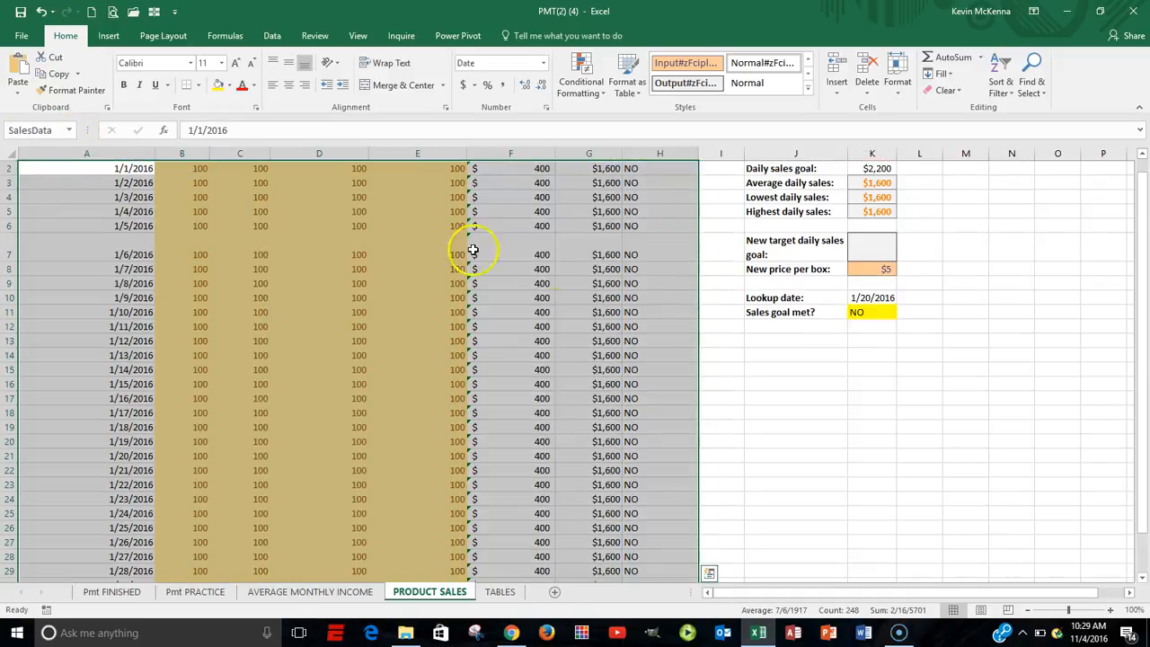
pyautogui.scroll(1, 706, 310)
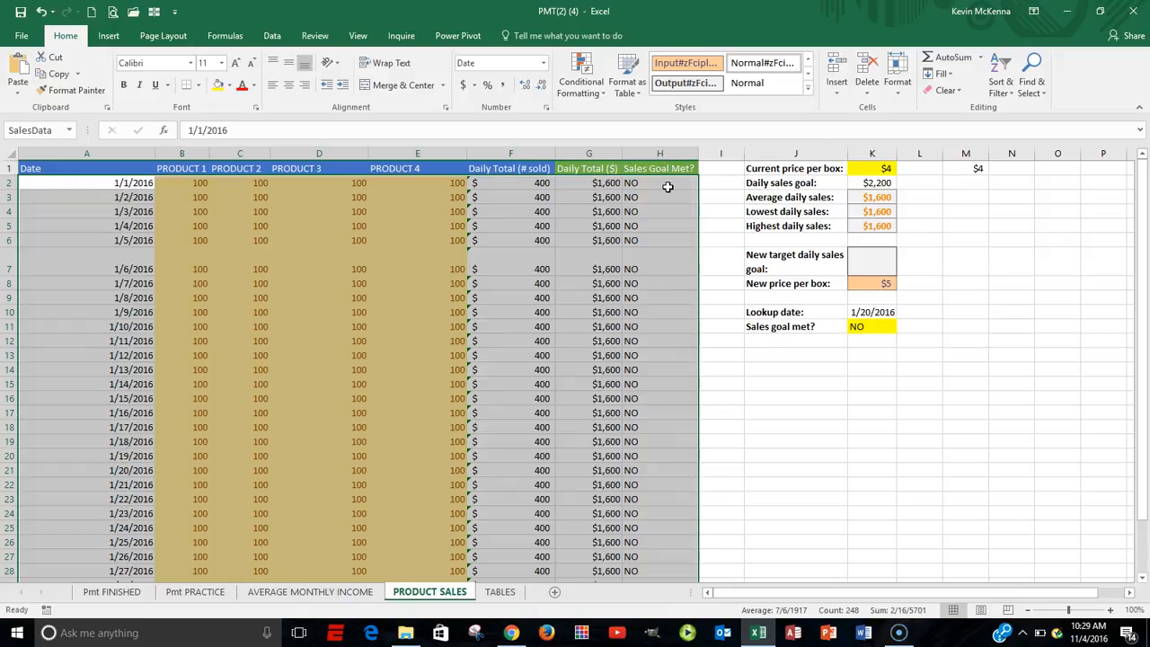
pyautogui.click(870, 326)
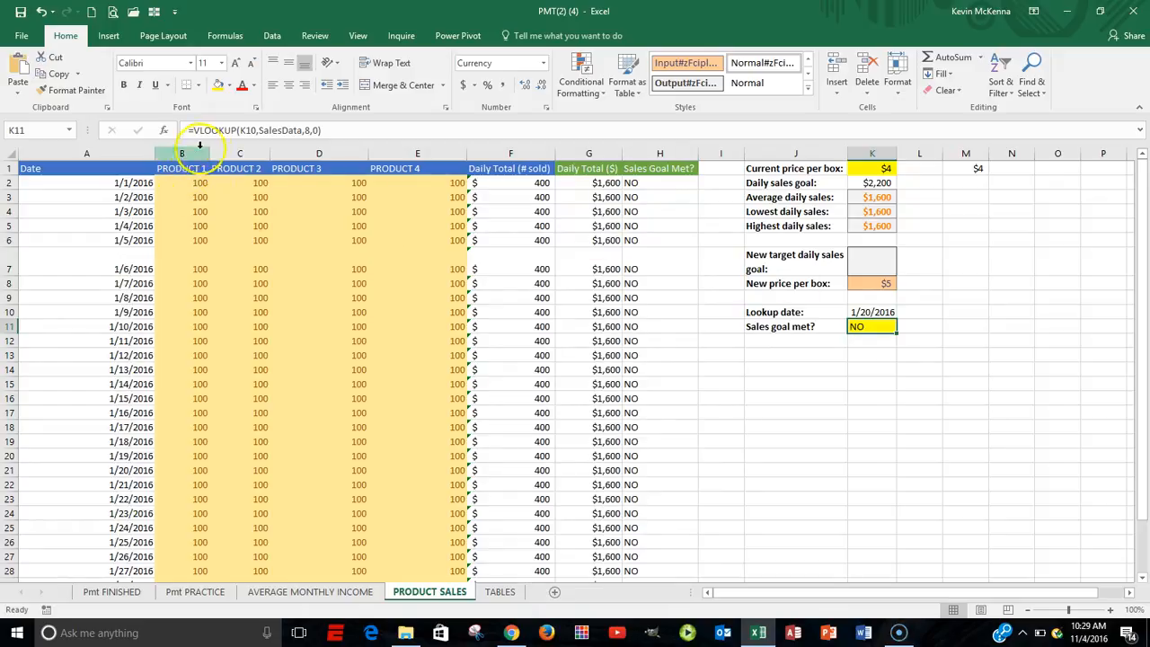
pyautogui.click(269, 128)
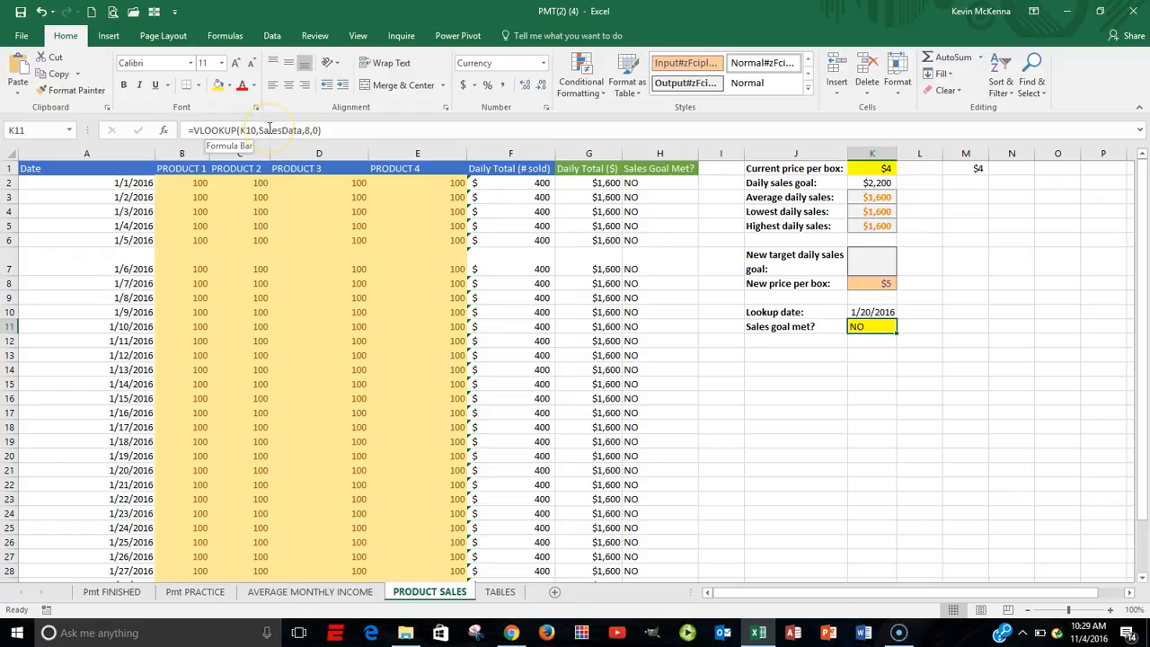